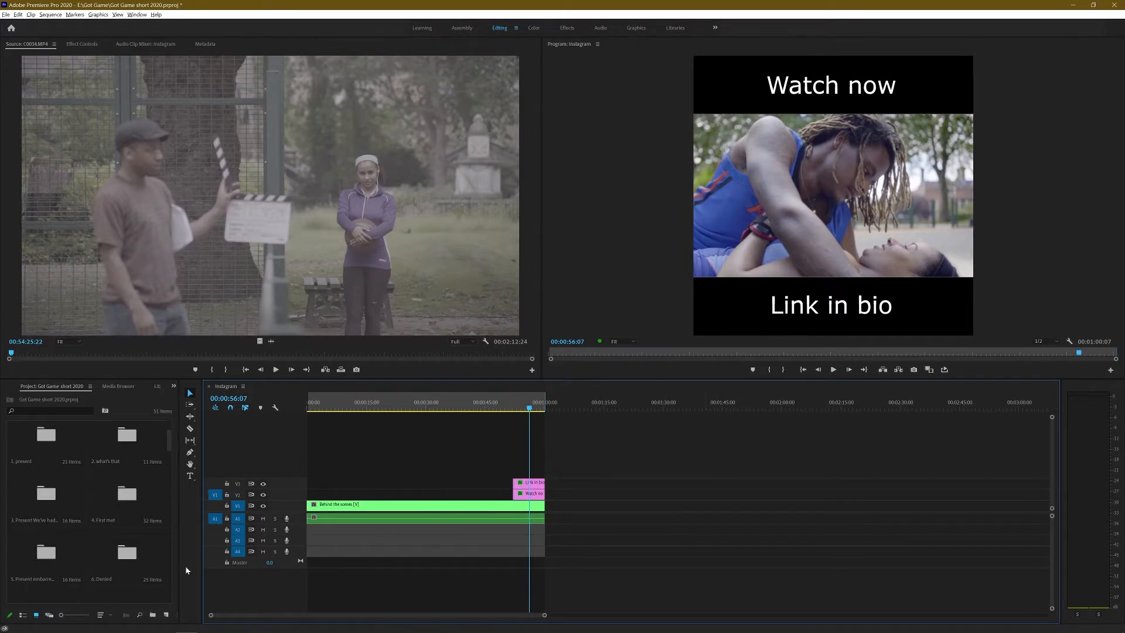
Step: Widen the Project panel to show three columns of bins, and switch to the Editing (CS5.5) workspace
{"action": "left_click_drag", "start_coordinate": [181, 454], "coordinate": [297, 463]}
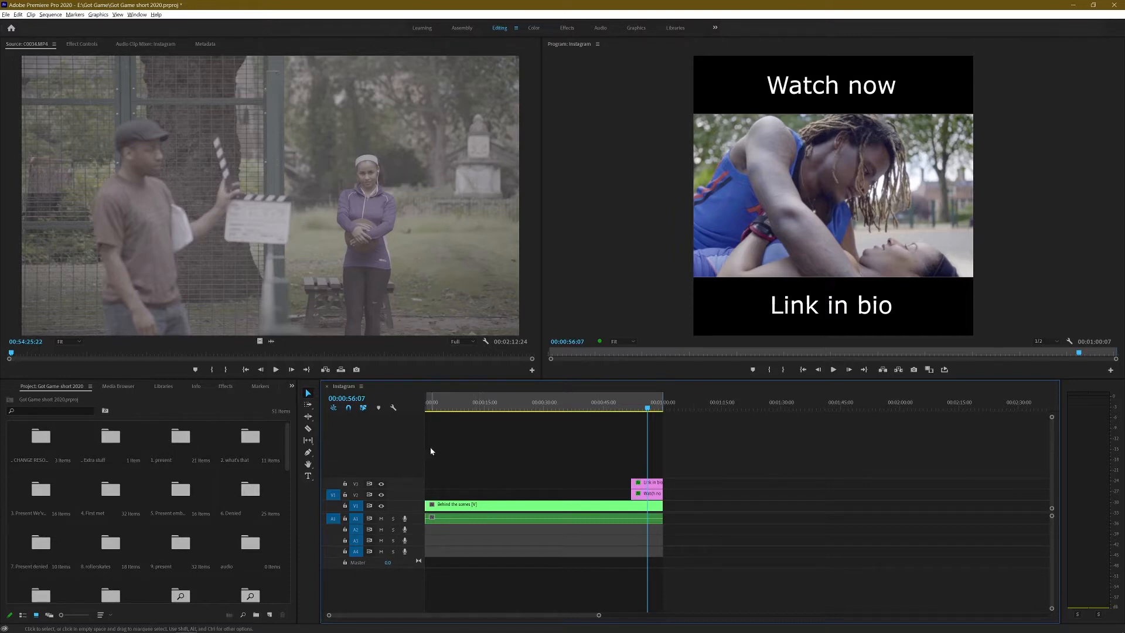
{"action": "left_click_drag", "start_coordinate": [320, 478], "coordinate": [236, 474]}
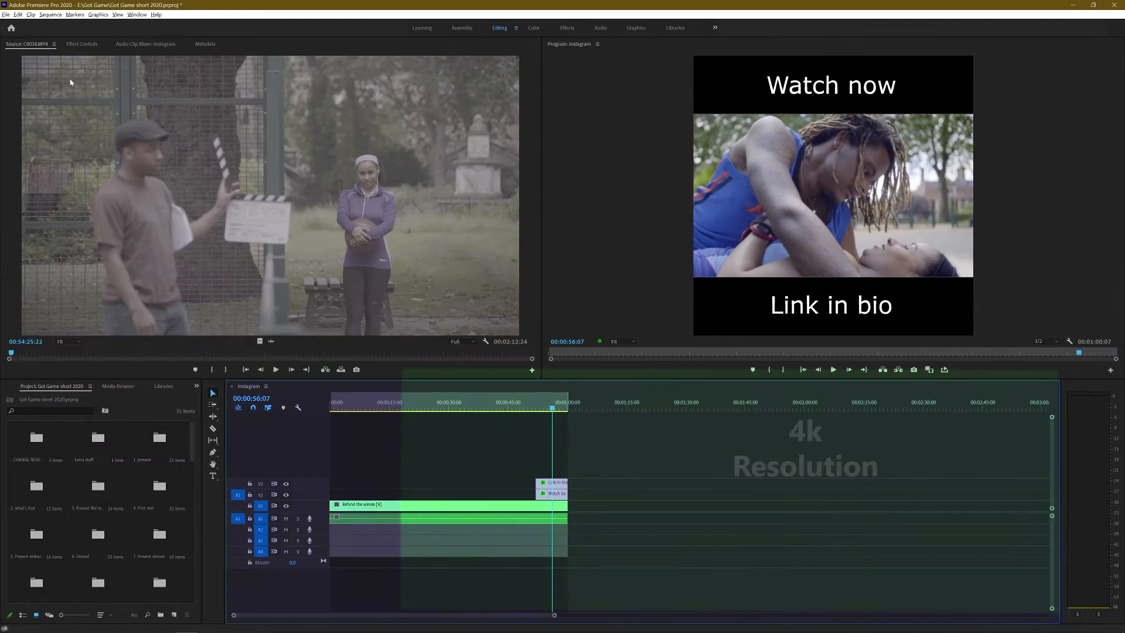
{"action": "left_click", "coordinate": [136, 14]}
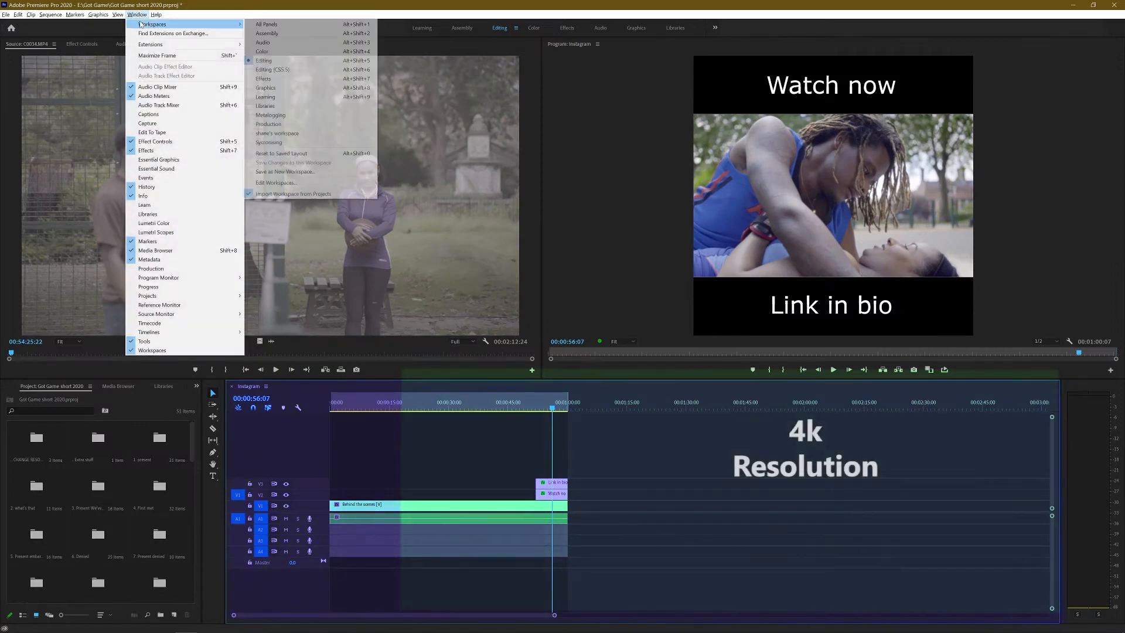
{"action": "mouse_move", "coordinate": [240, 25]}
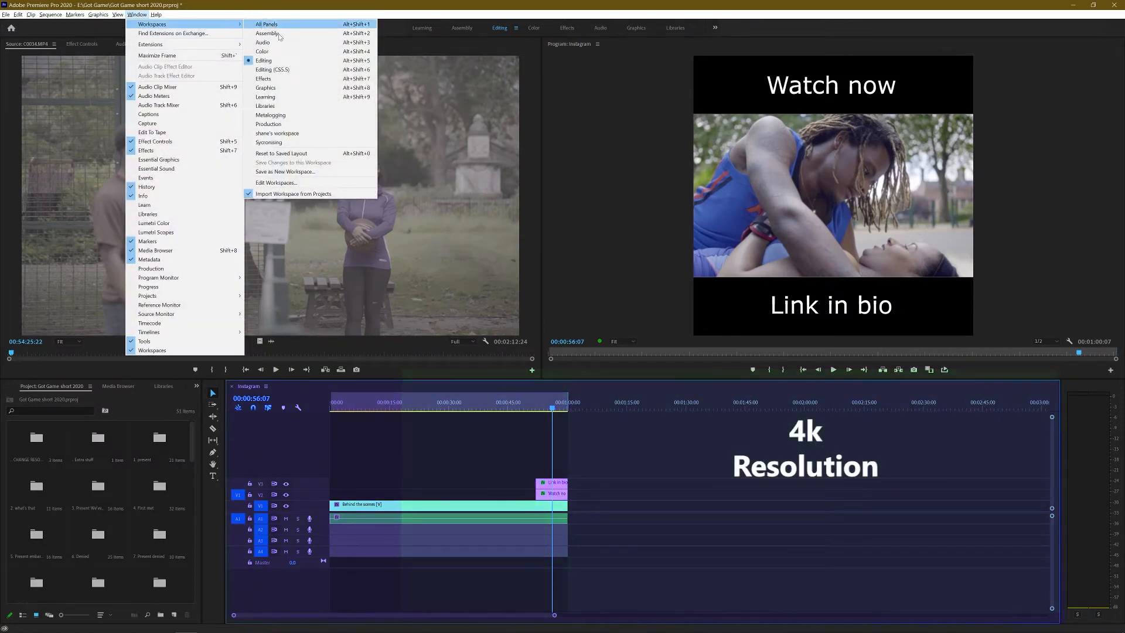
{"action": "left_click", "coordinate": [290, 70]}
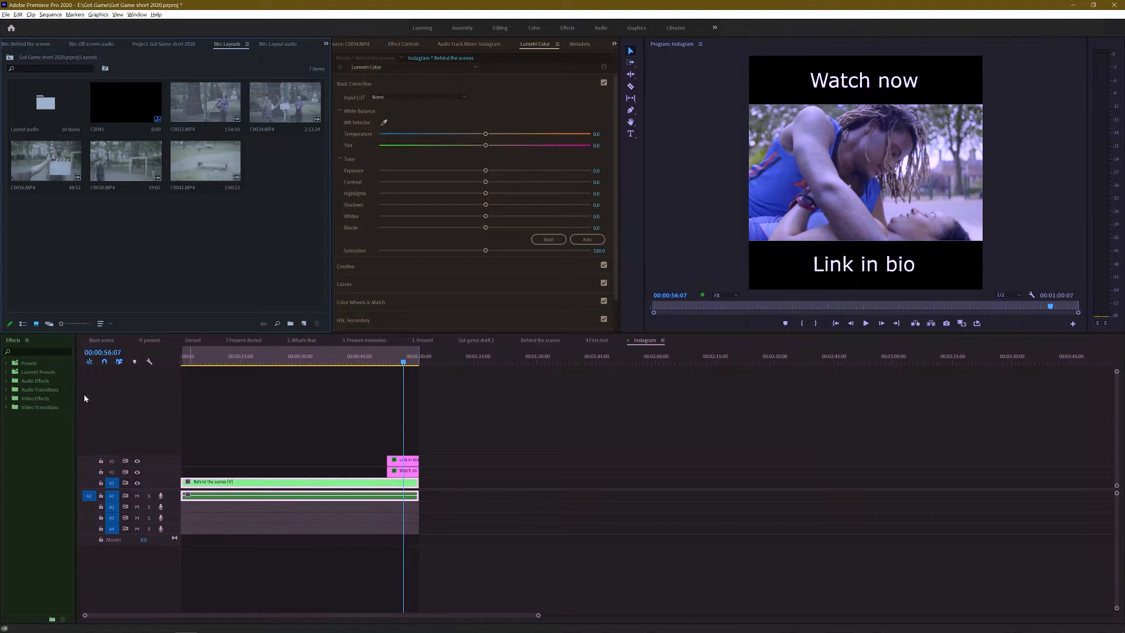
Step: Examine the layout's Effects panel, Program monitor, timeline and Layouts bin, activating each in turn
{"action": "left_click", "coordinate": [47, 341]}
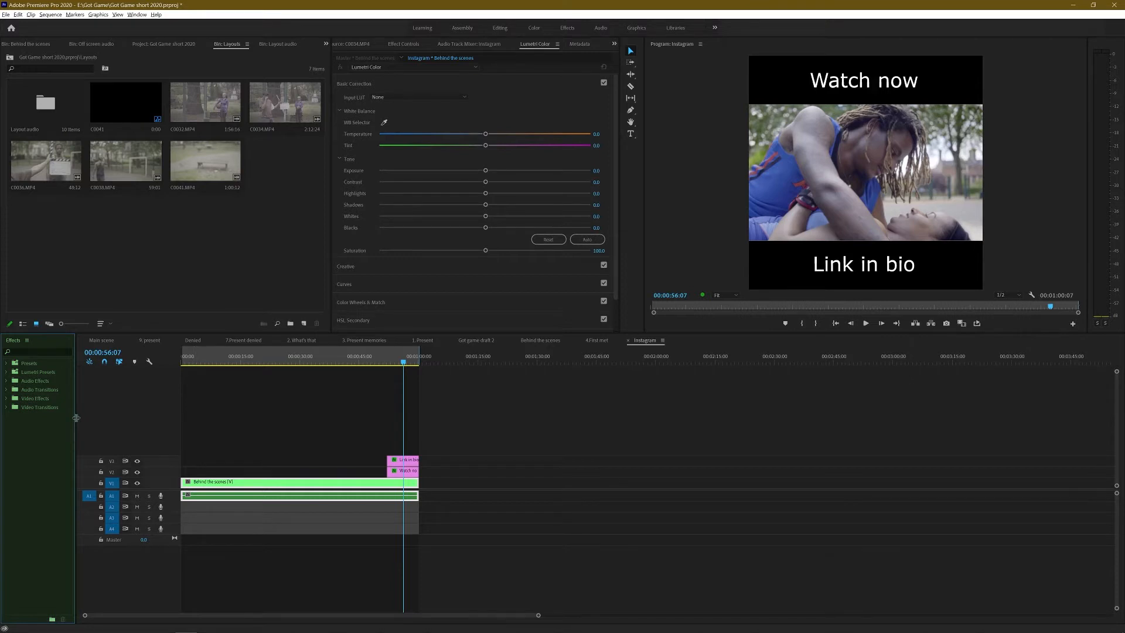
{"action": "left_click_drag", "start_coordinate": [76, 420], "coordinate": [76, 420]}
{"action": "left_click", "coordinate": [699, 112]}
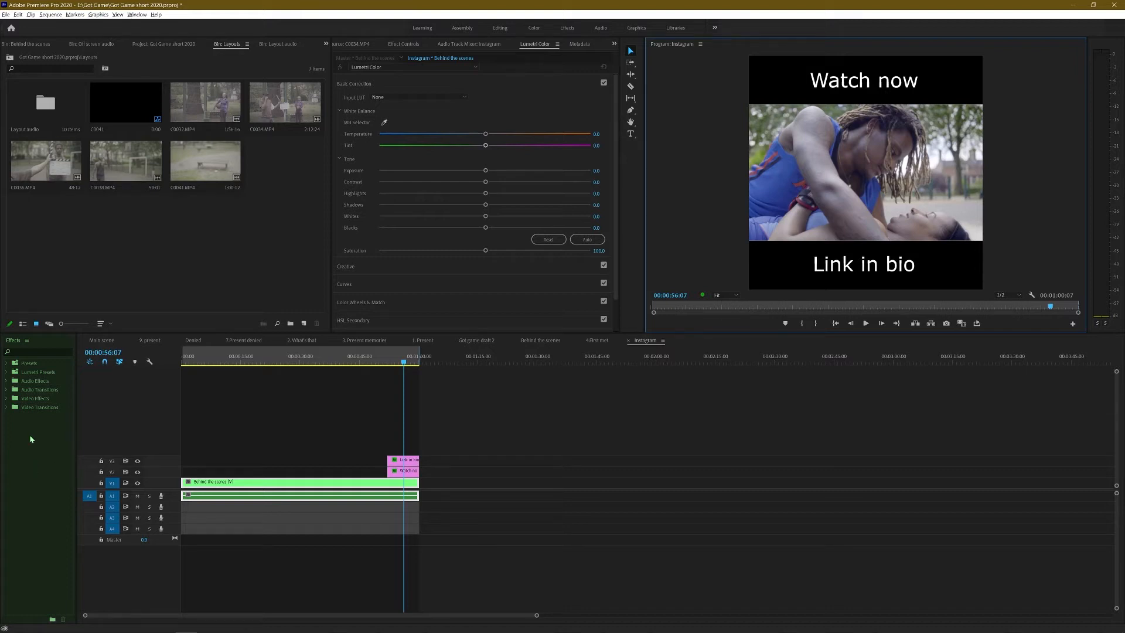
{"action": "left_click", "coordinate": [548, 433]}
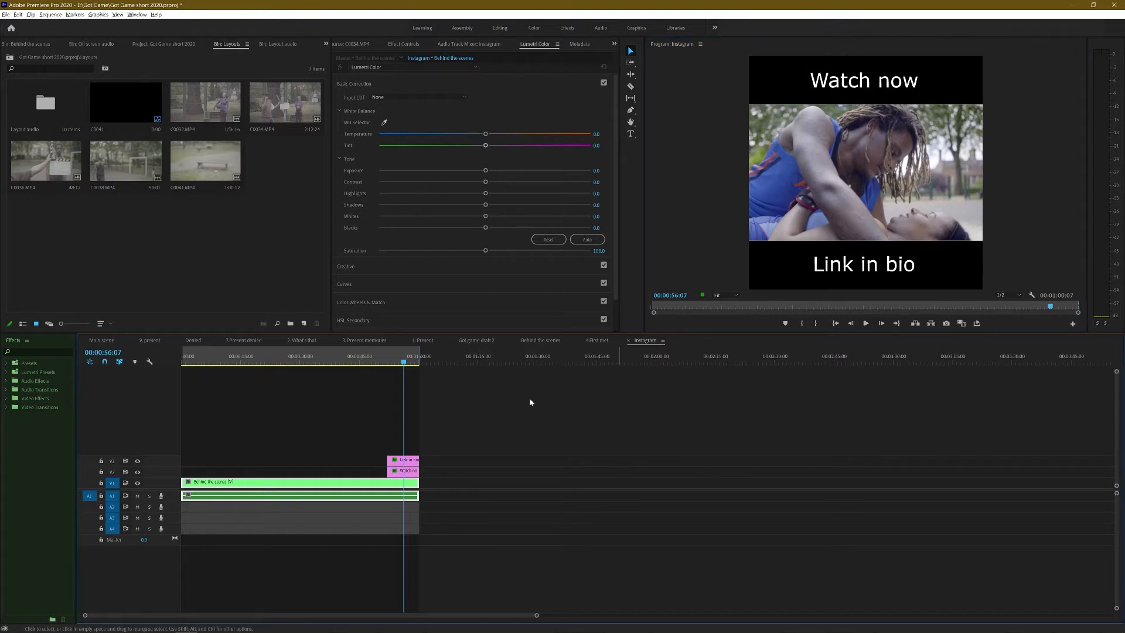
{"action": "left_click", "coordinate": [259, 228]}
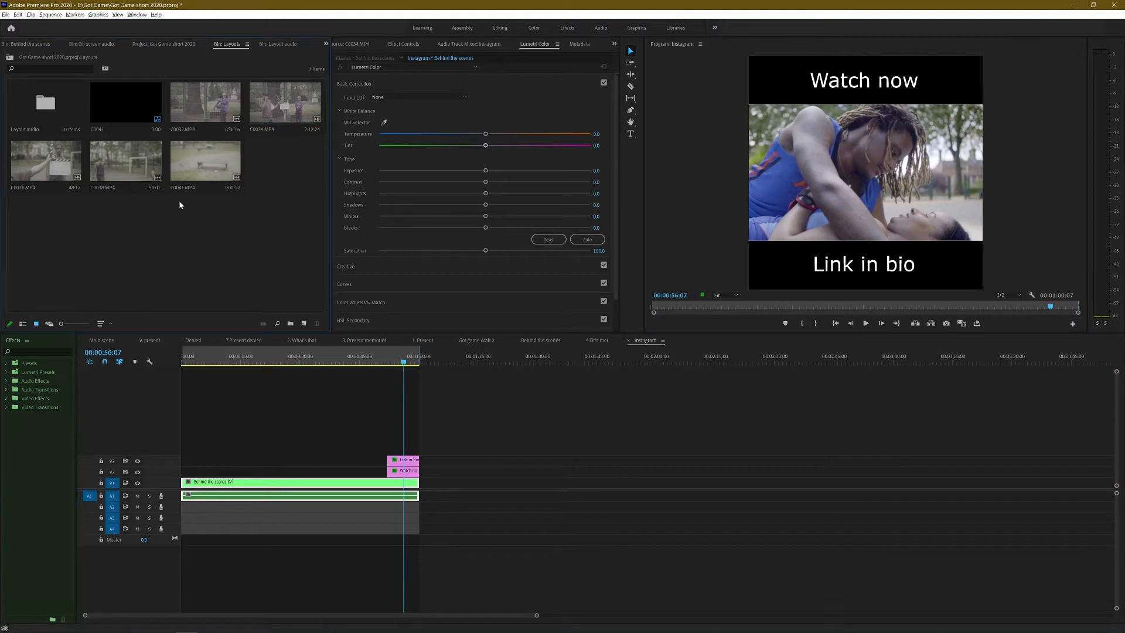
{"action": "left_click", "coordinate": [205, 108]}
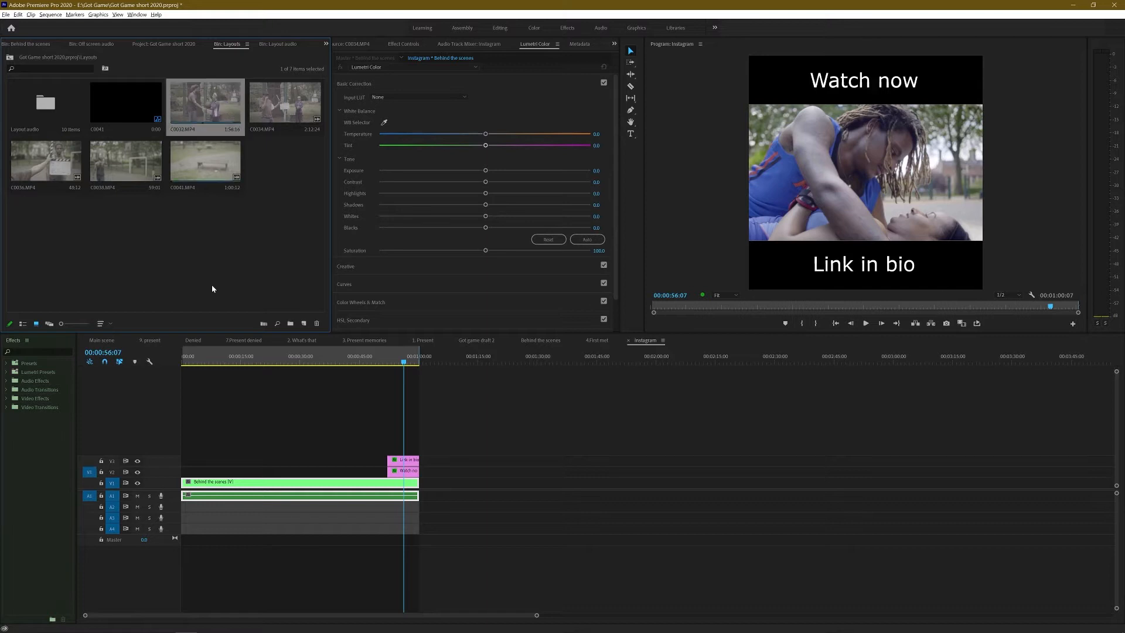
Step: Bring the Source monitor with C0034.MP4 forward, widen it, and make the timeline area taller
{"action": "left_click", "coordinate": [351, 44]}
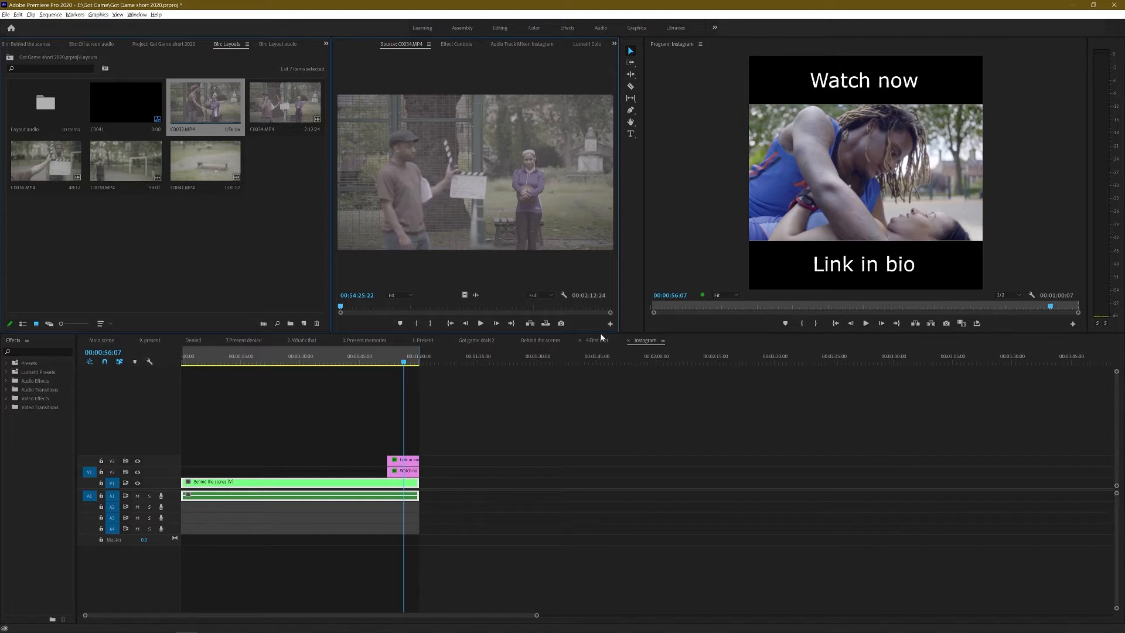
{"action": "left_click_drag", "start_coordinate": [597, 332], "coordinate": [604, 279]}
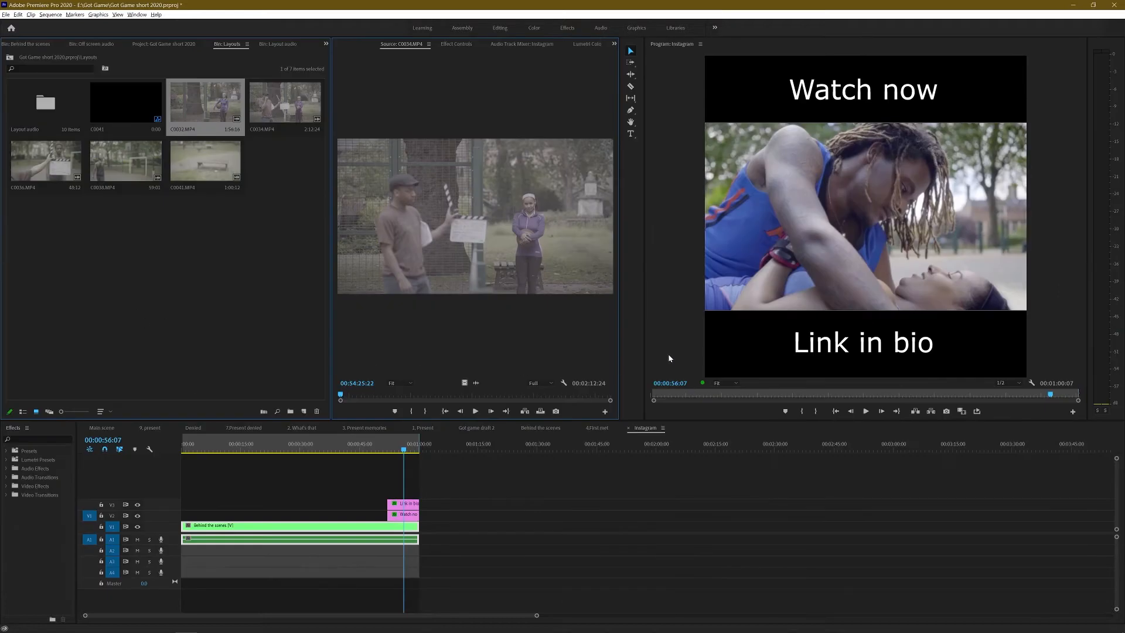
{"action": "left_click_drag", "start_coordinate": [616, 335], "coordinate": [710, 335]}
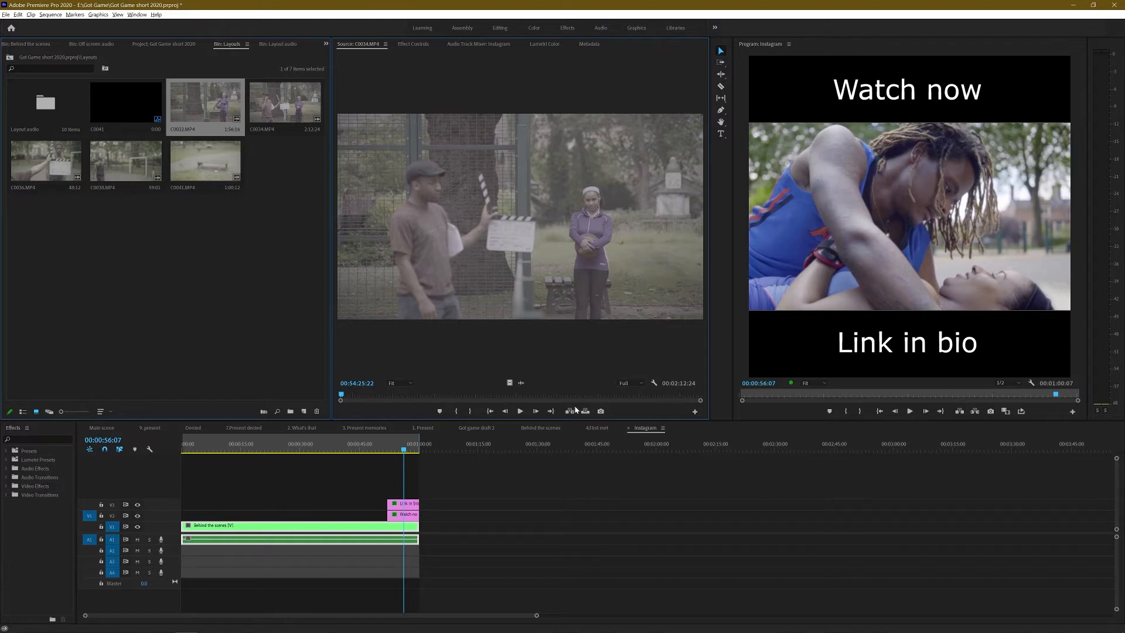
{"action": "left_click_drag", "start_coordinate": [570, 421], "coordinate": [536, 309]}
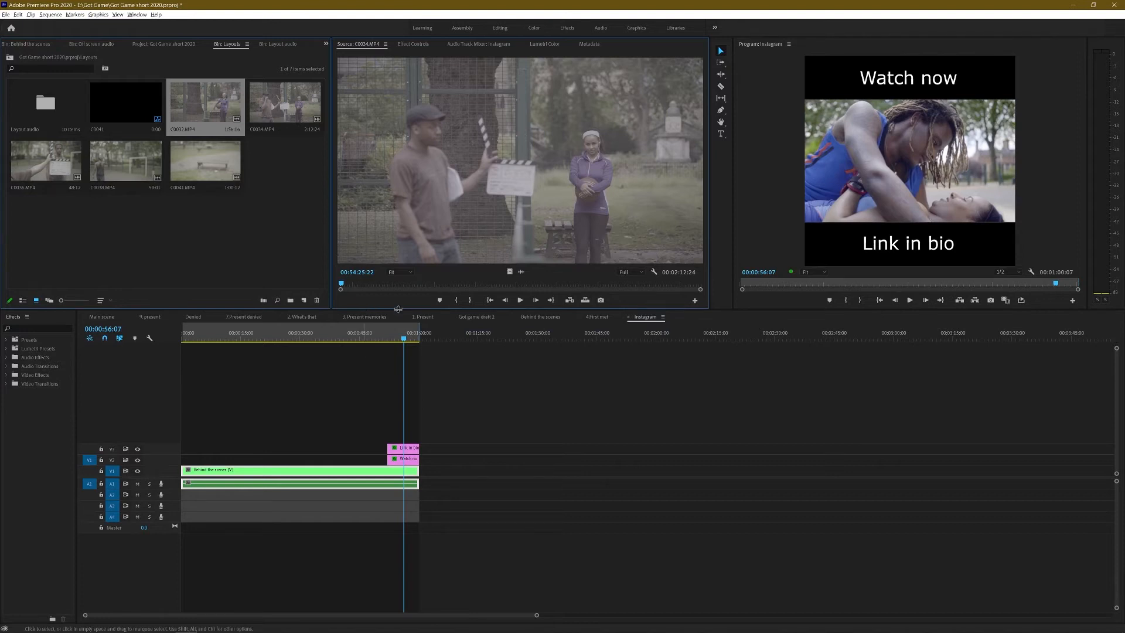
Step: Narrow the Source monitor to give the Program monitor more width, and reduce the timeline's height to enlarge both monitors
{"action": "left_click", "coordinate": [716, 221]}
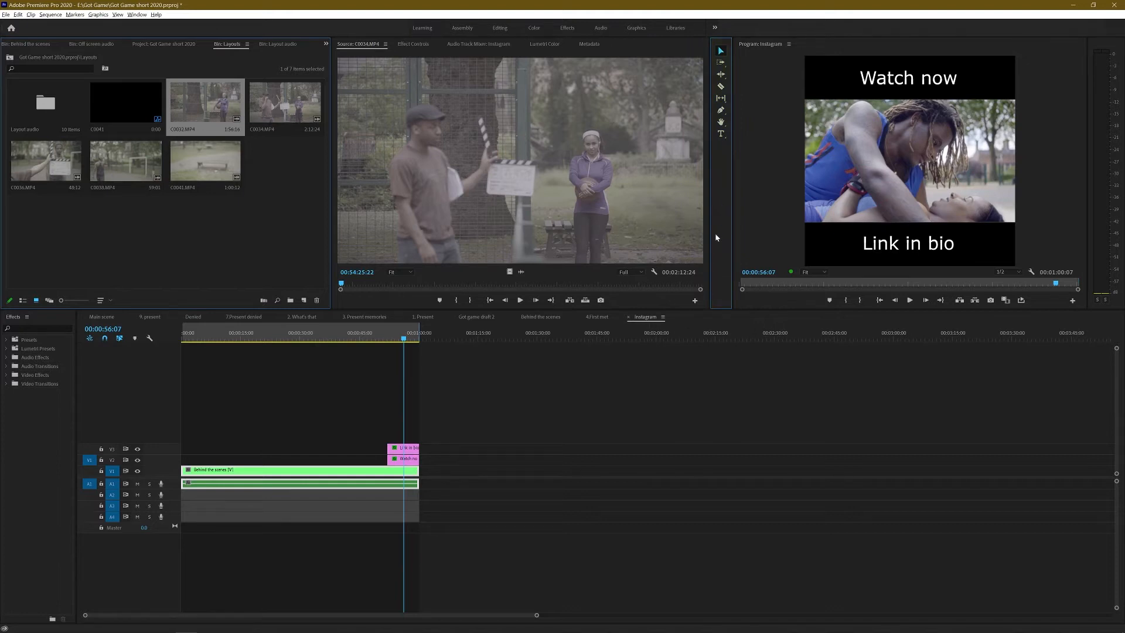
{"action": "left_click", "coordinate": [866, 93]}
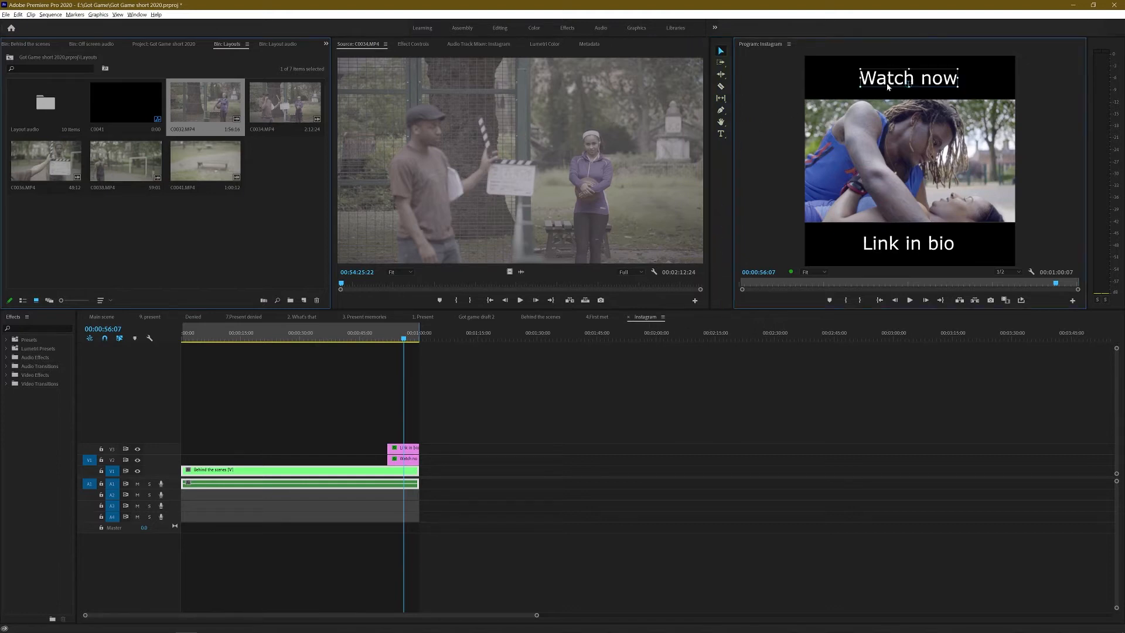
{"action": "left_click_drag", "start_coordinate": [734, 199], "coordinate": [670, 199]}
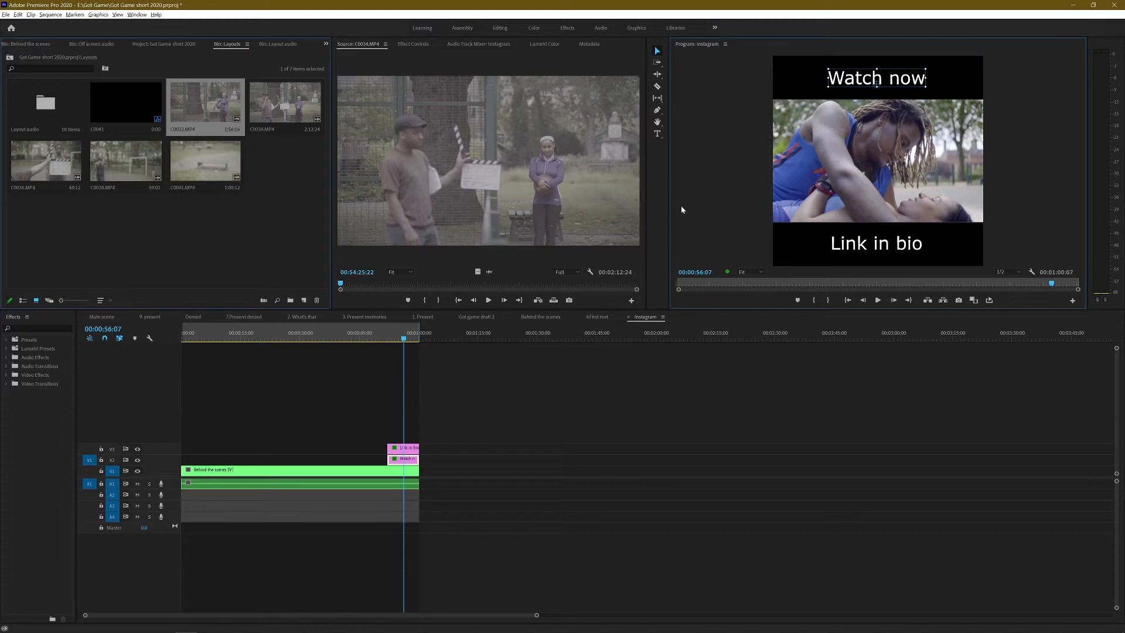
{"action": "left_click", "coordinate": [603, 369]}
{"action": "left_click", "coordinate": [1111, 46]}
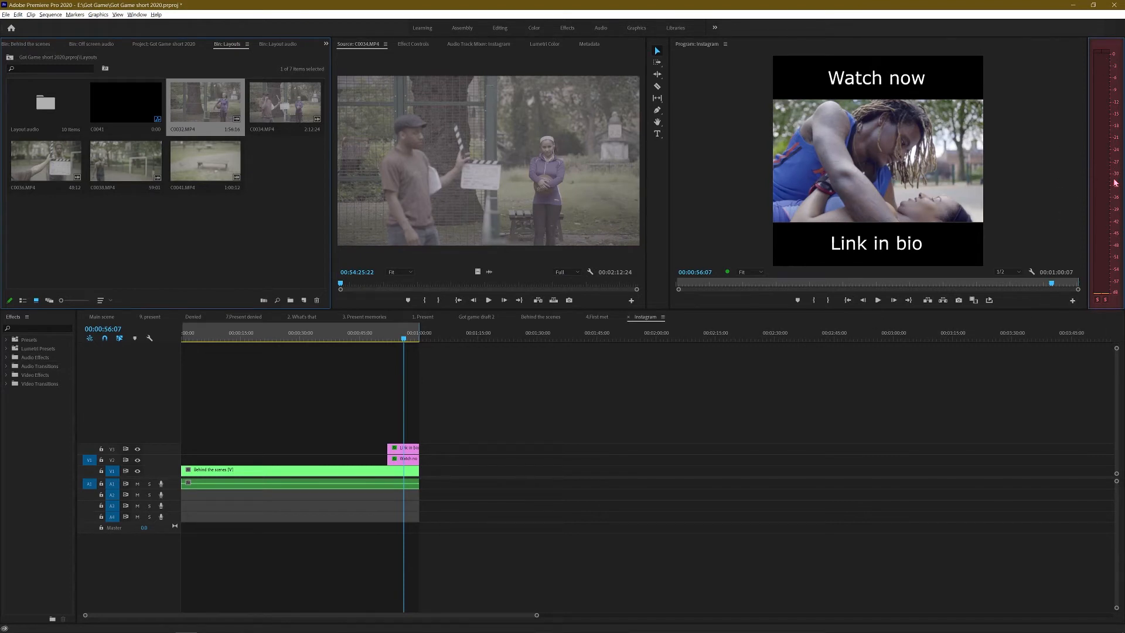
{"action": "mouse_move", "coordinate": [1025, 309]}
{"action": "left_mouse_down"}
{"action": "mouse_move", "coordinate": [1025, 336]}
{"action": "mouse_move", "coordinate": [1024, 307]}
{"action": "left_mouse_up"}
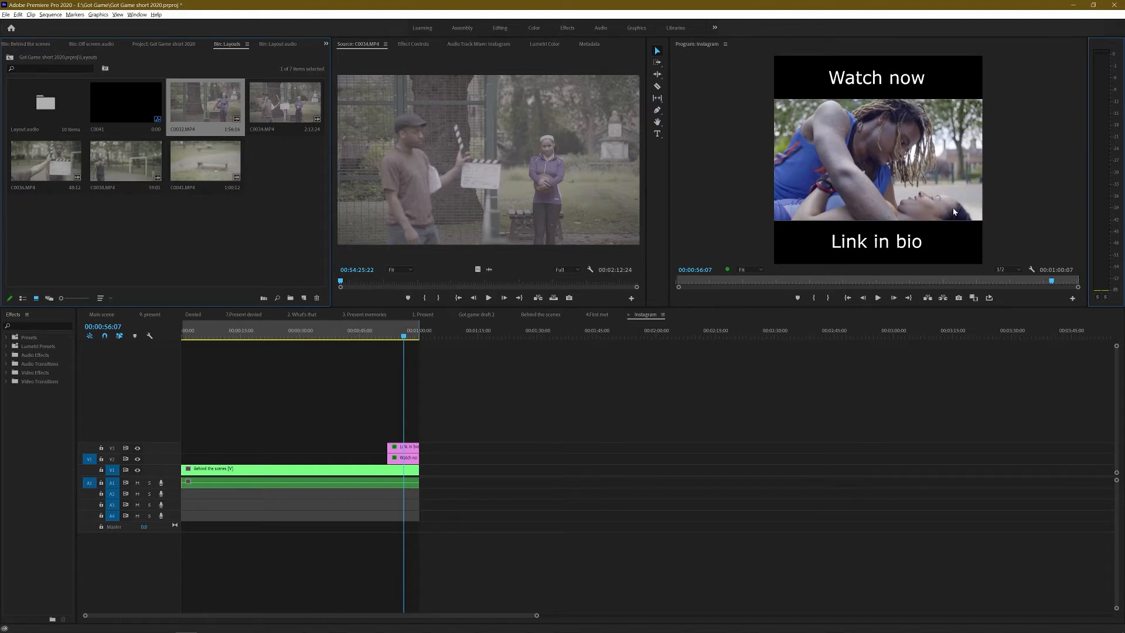
{"action": "left_click", "coordinate": [603, 505]}
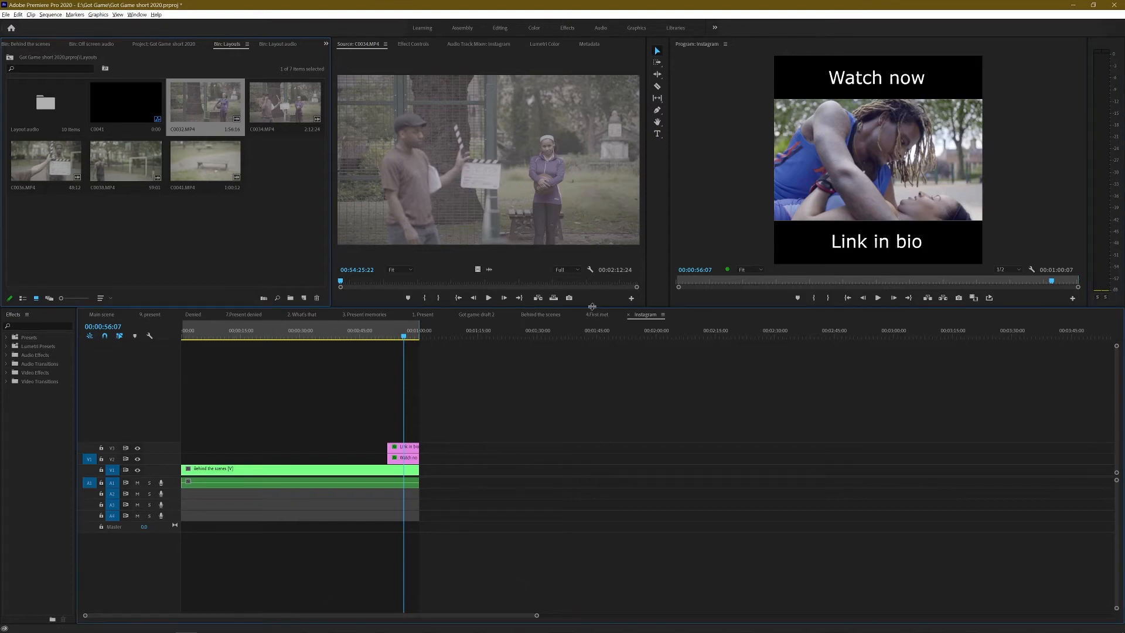
{"action": "left_click_drag", "start_coordinate": [594, 309], "coordinate": [594, 338]}
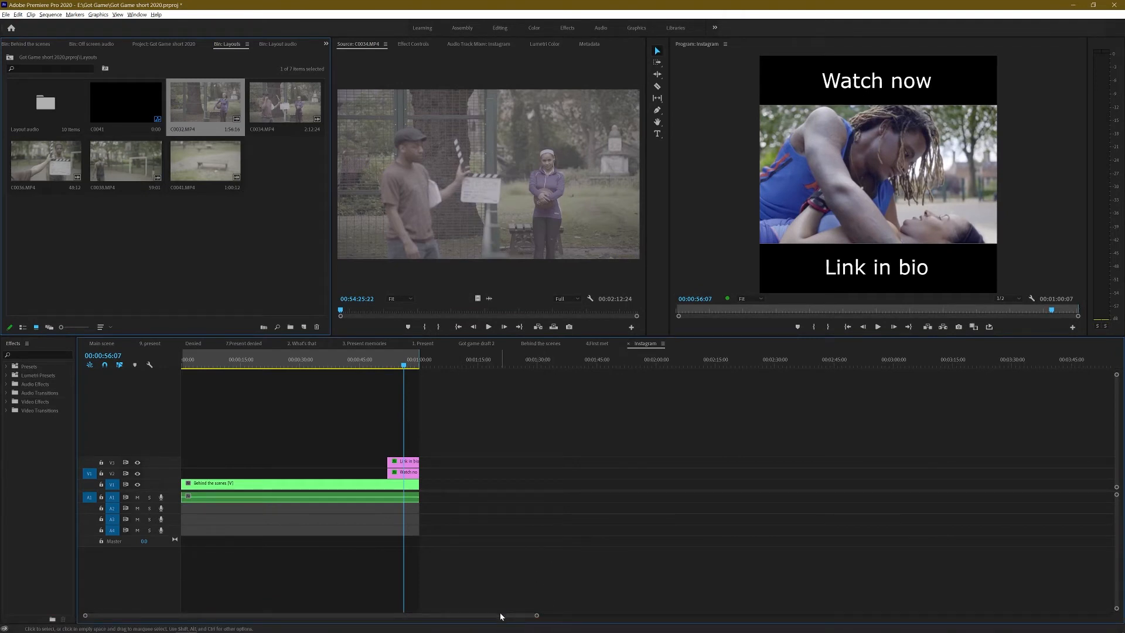
Step: Examine the Instagram sequence along its timeline at different positions and zoom levels
{"action": "left_click_drag", "start_coordinate": [500, 615], "coordinate": [674, 615]}
{"action": "left_click_drag", "start_coordinate": [753, 615], "coordinate": [838, 616]}
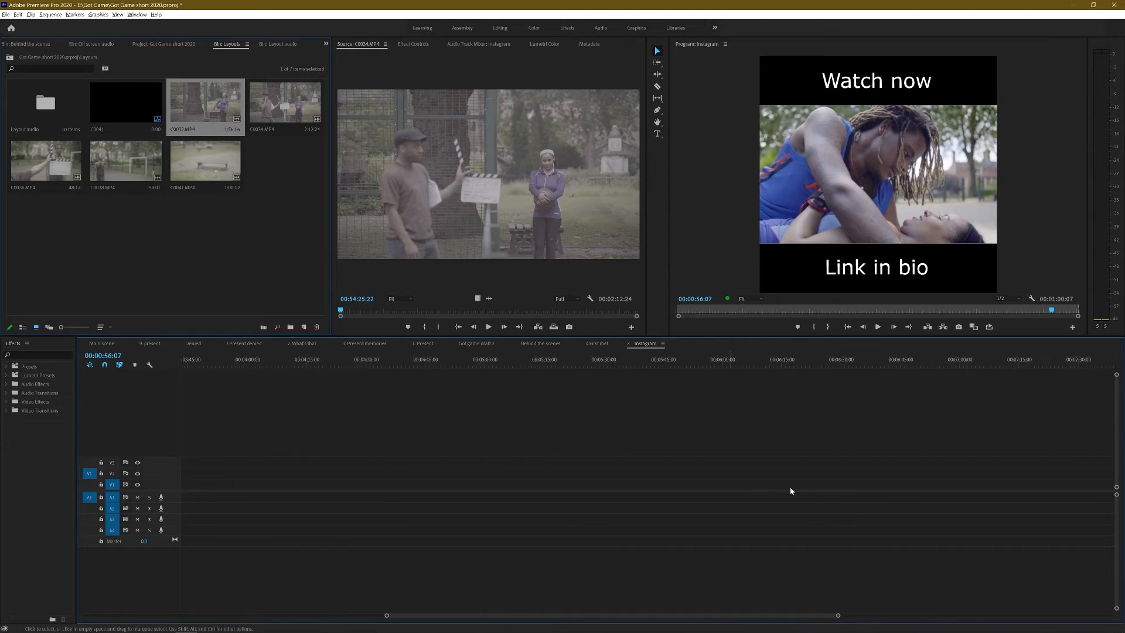
{"action": "left_click_drag", "start_coordinate": [455, 614], "coordinate": [90, 592]}
{"action": "scroll", "coordinate": [369, 588], "scroll_direction": "up", "scroll_amount": 5}
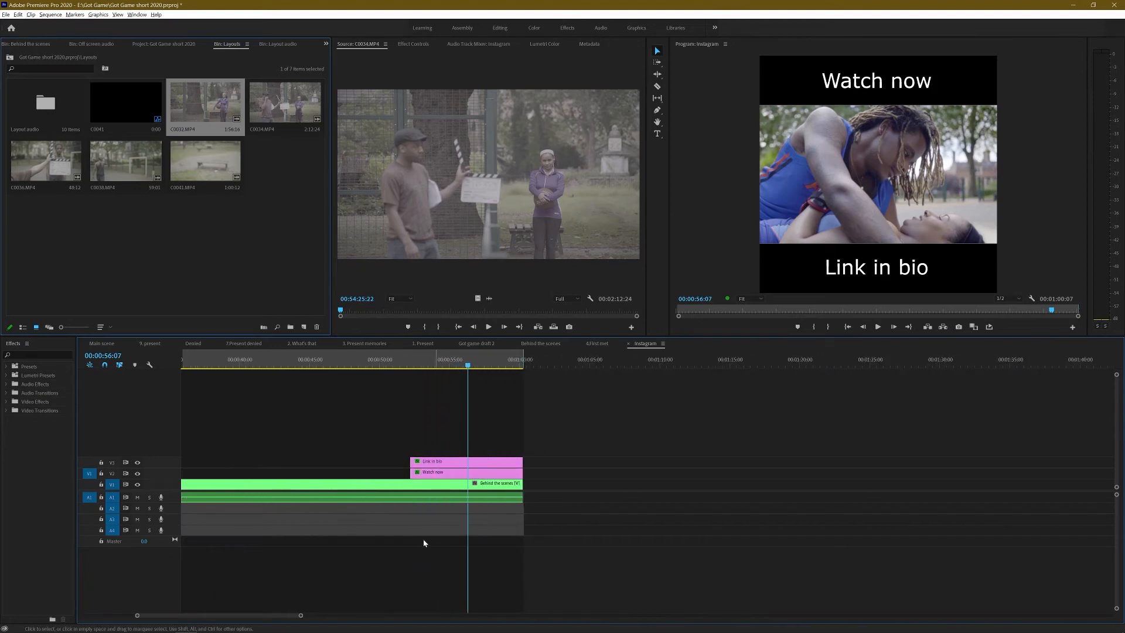
{"action": "scroll", "coordinate": [418, 544], "scroll_direction": "down", "scroll_amount": 6}
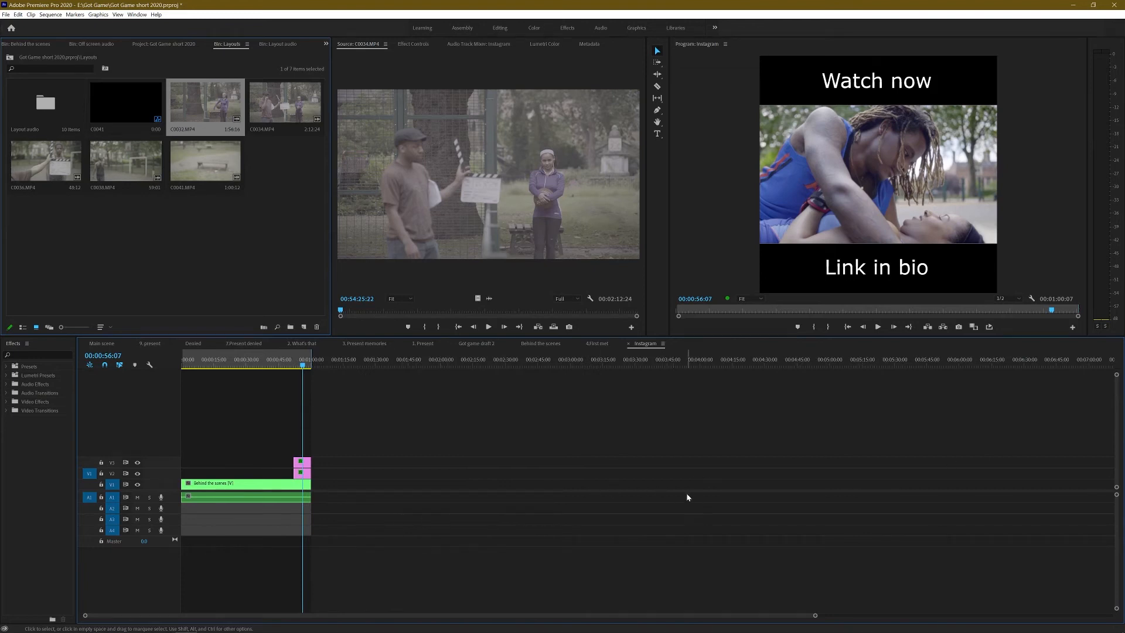
{"action": "left_click_drag", "start_coordinate": [814, 615], "coordinate": [622, 621]}
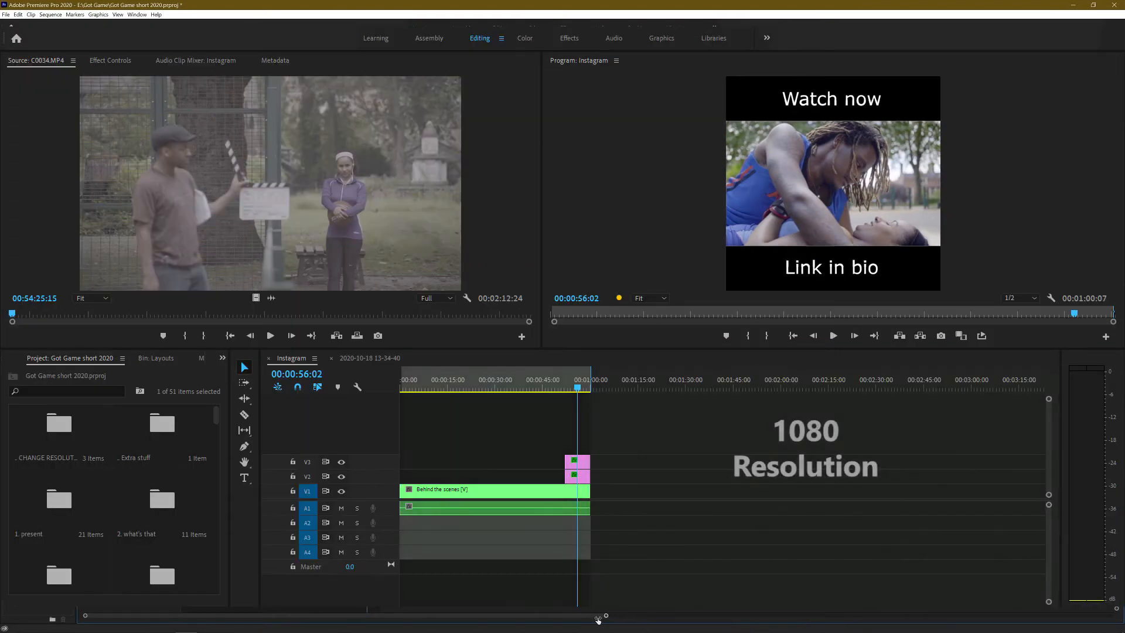
{"action": "left_click_drag", "start_coordinate": [565, 625], "coordinate": [528, 623]}
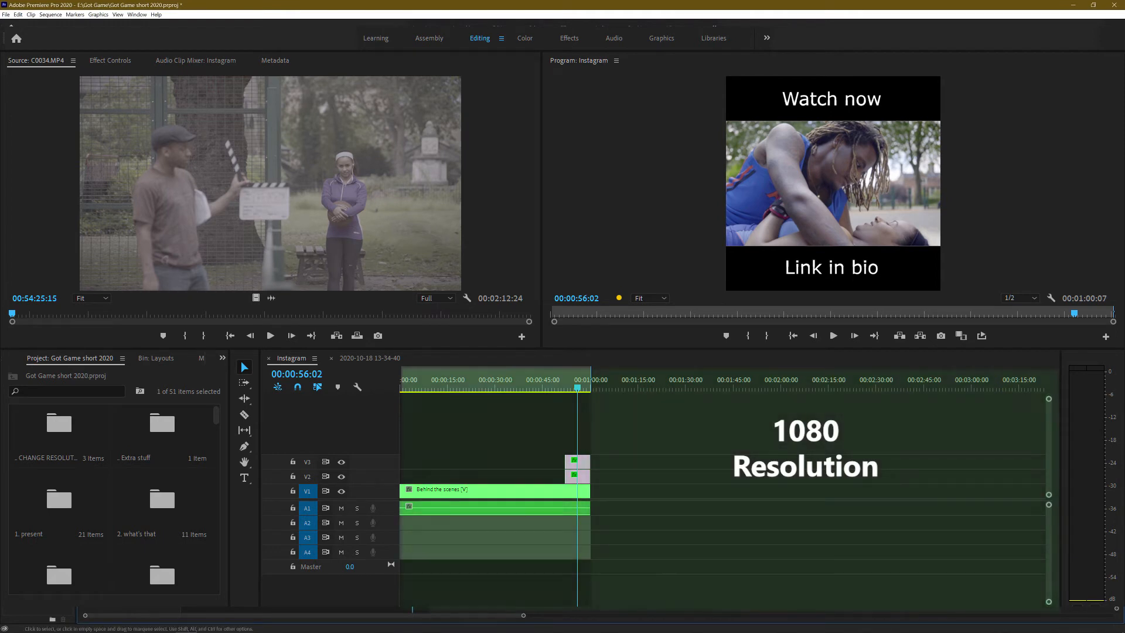
{"action": "left_click_drag", "start_coordinate": [524, 615], "coordinate": [1111, 615]}
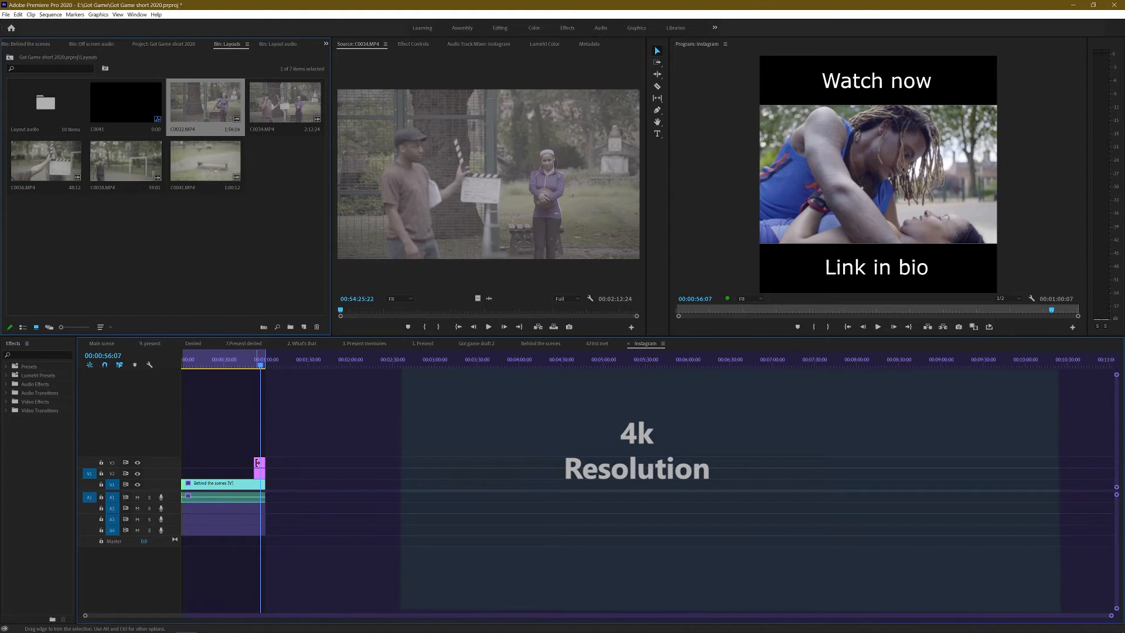
Step: Try to trim the start of the "Link in bio" title clip on track V3 to the playhead
{"action": "mouse_move", "coordinate": [257, 462]}
{"action": "left_mouse_down"}
{"action": "mouse_move", "coordinate": [340, 472]}
{"action": "mouse_move", "coordinate": [269, 458]}
{"action": "left_mouse_up"}
{"action": "left_click", "coordinate": [266, 462]}
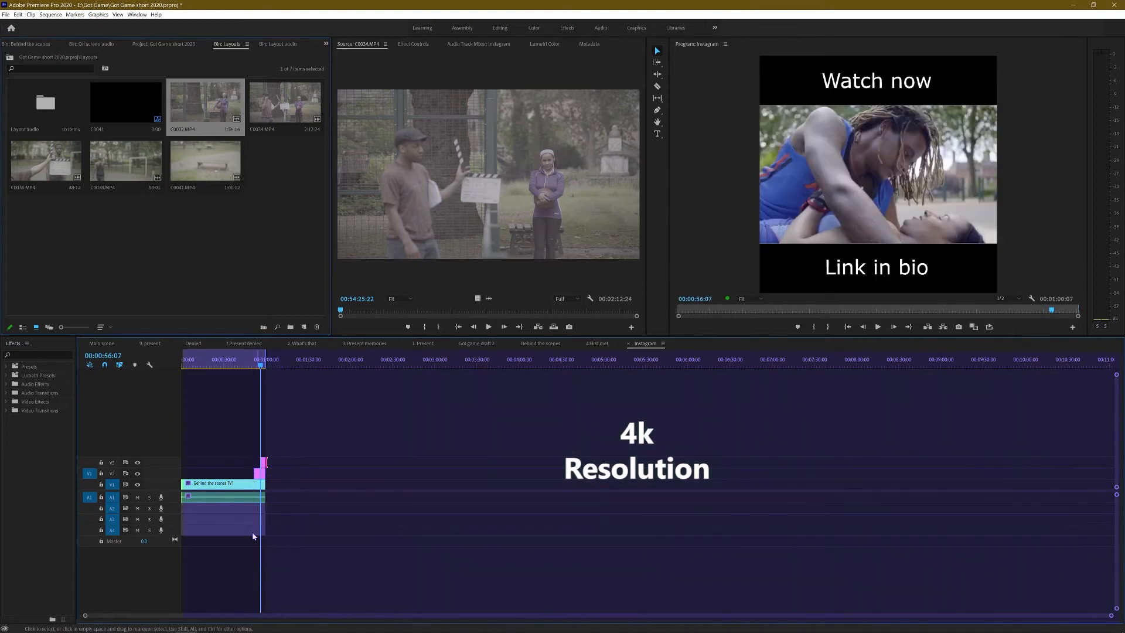
{"action": "left_click", "coordinate": [301, 451]}
{"action": "key", "text": "alt"}
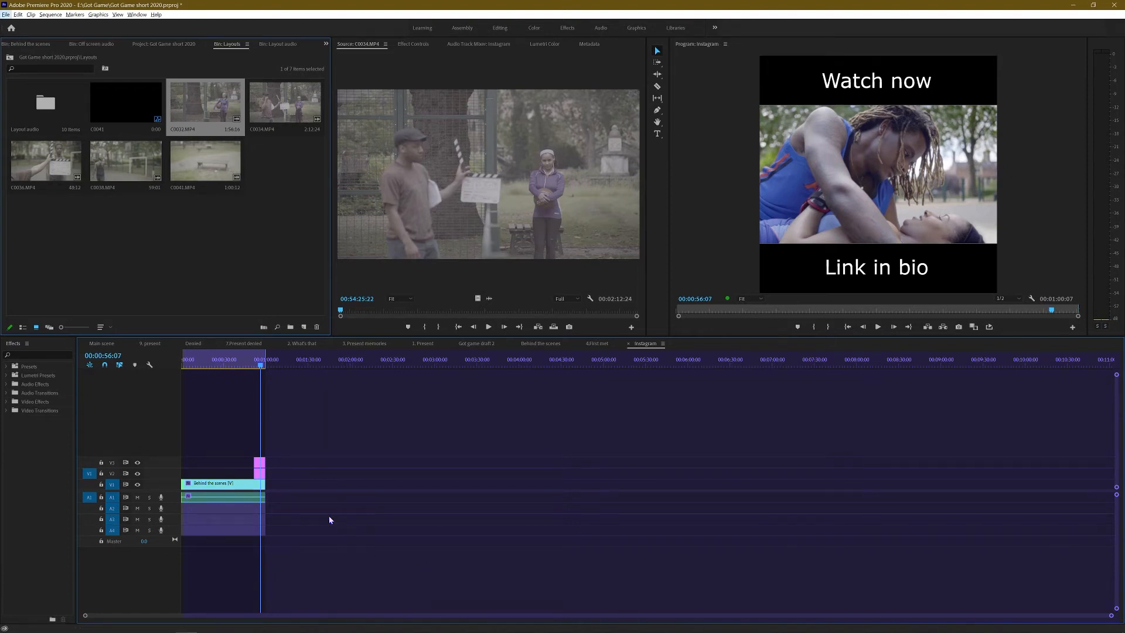
Step: Show the Instagram sequence larger in the timeline, and switch to the Sycronising workspace
{"action": "scroll", "coordinate": [381, 470], "scroll_direction": "up", "scroll_amount": 3}
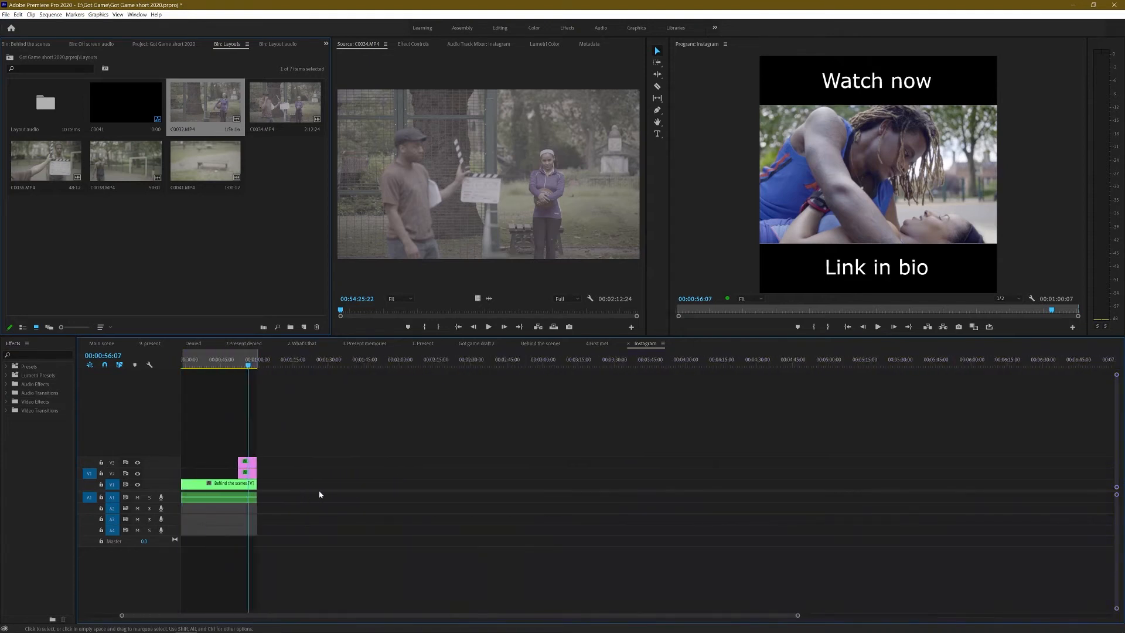
{"action": "scroll", "coordinate": [319, 494], "scroll_direction": "up", "scroll_amount": 3}
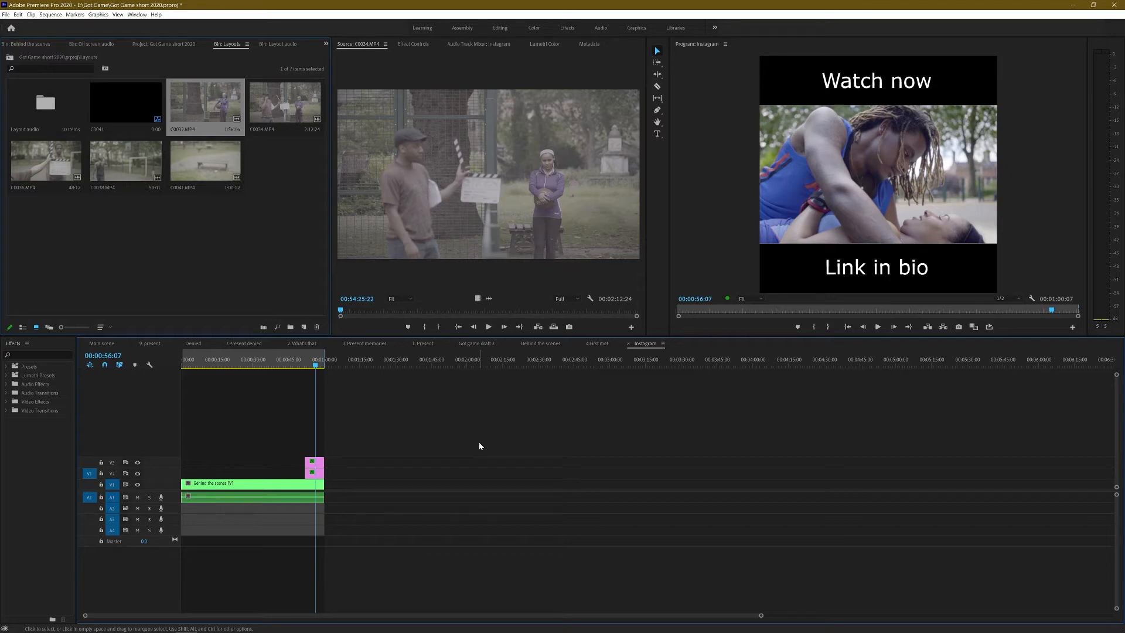
{"action": "left_click", "coordinate": [261, 164]}
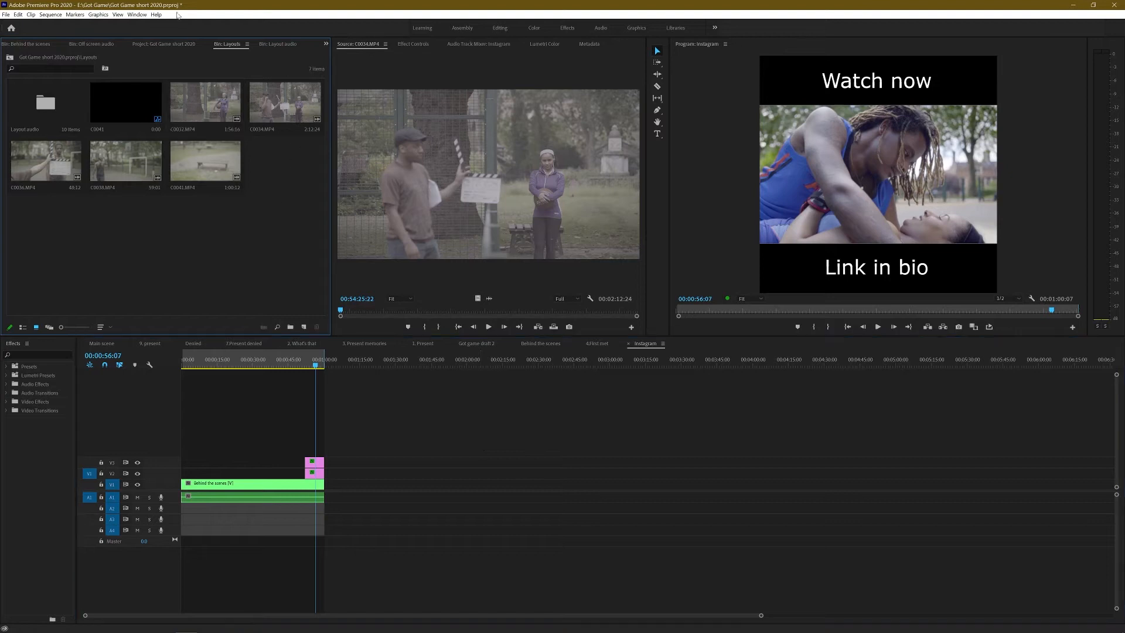
{"action": "left_click", "coordinate": [139, 14]}
{"action": "mouse_move", "coordinate": [154, 24]}
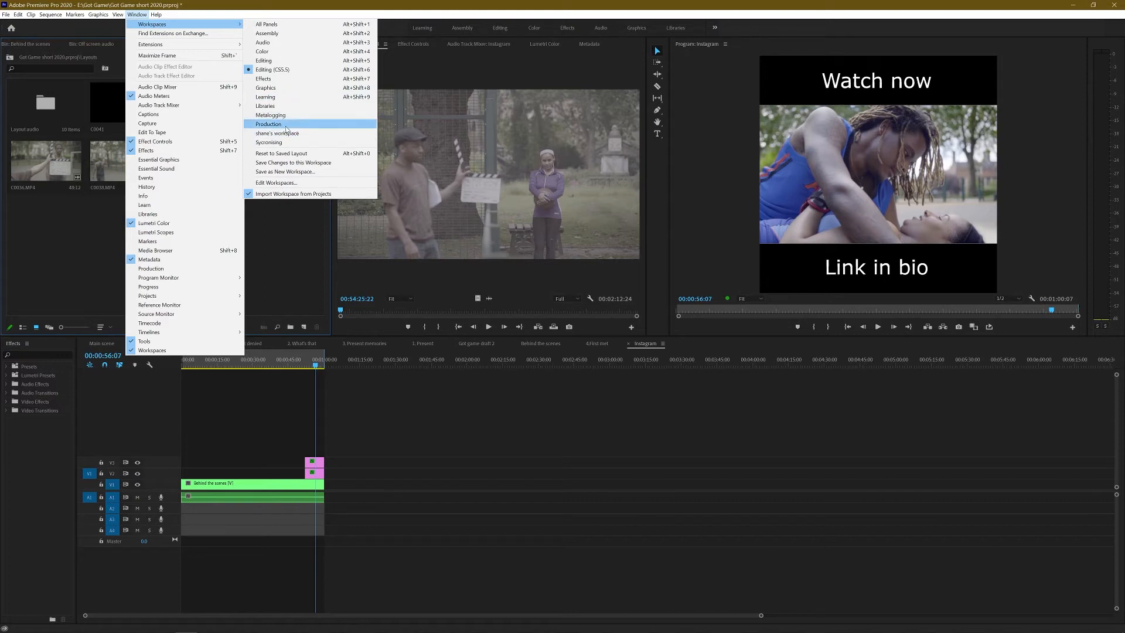
{"action": "left_click", "coordinate": [285, 144]}
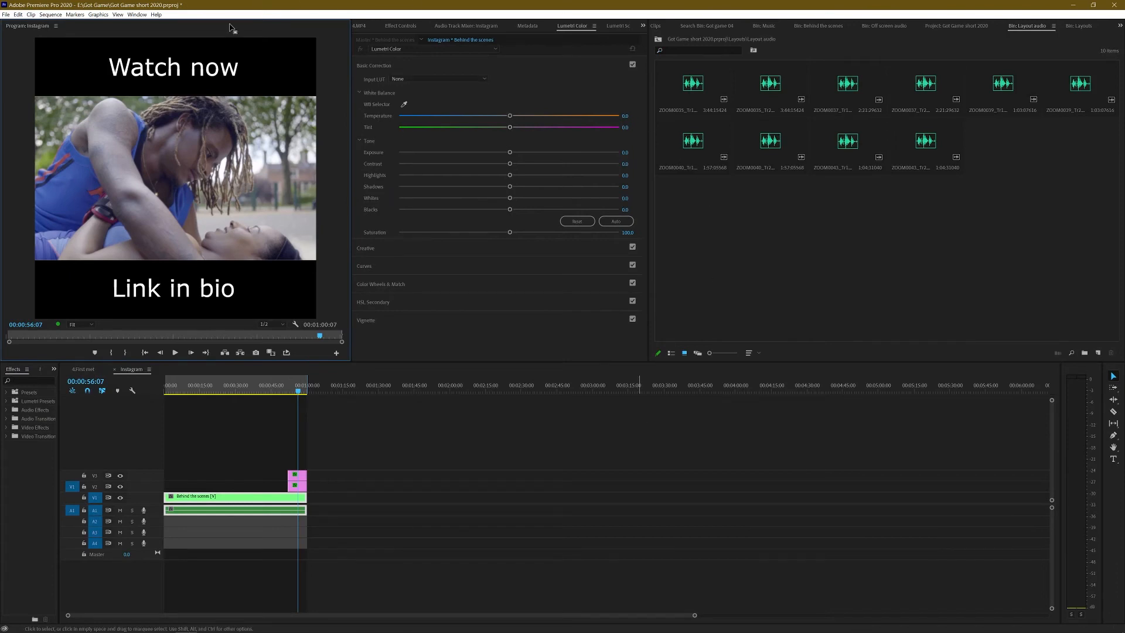
Step: Switch to the Editing (CS5.5) workspace and view the contents of the Layout audio and Layouts bins
{"action": "left_click", "coordinate": [138, 14]}
{"action": "mouse_move", "coordinate": [150, 24]}
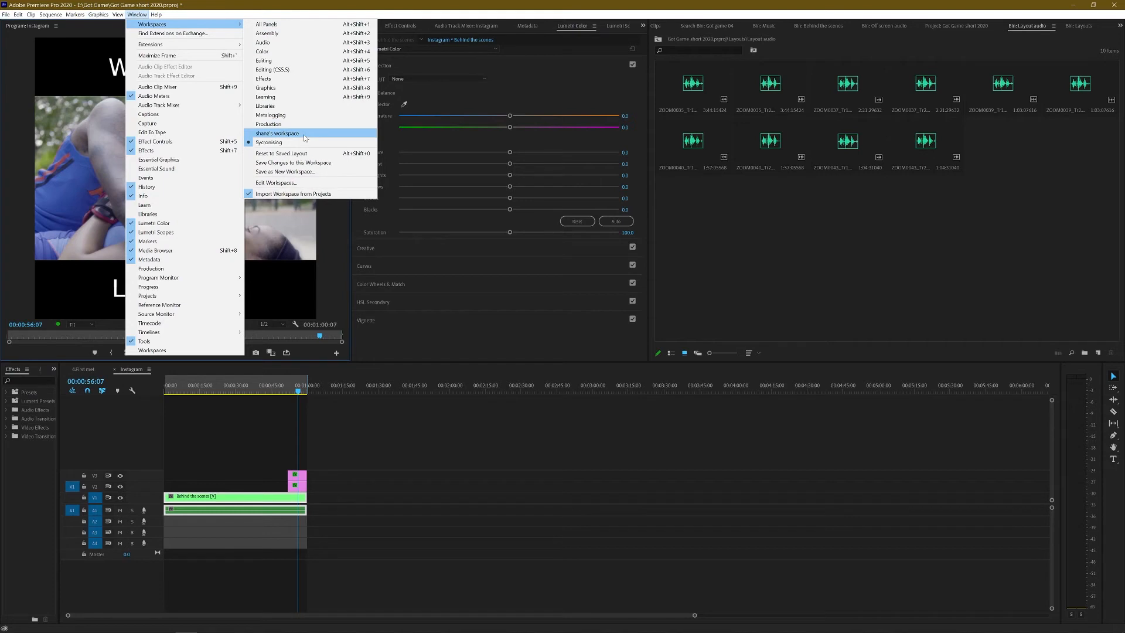
{"action": "left_click", "coordinate": [288, 71]}
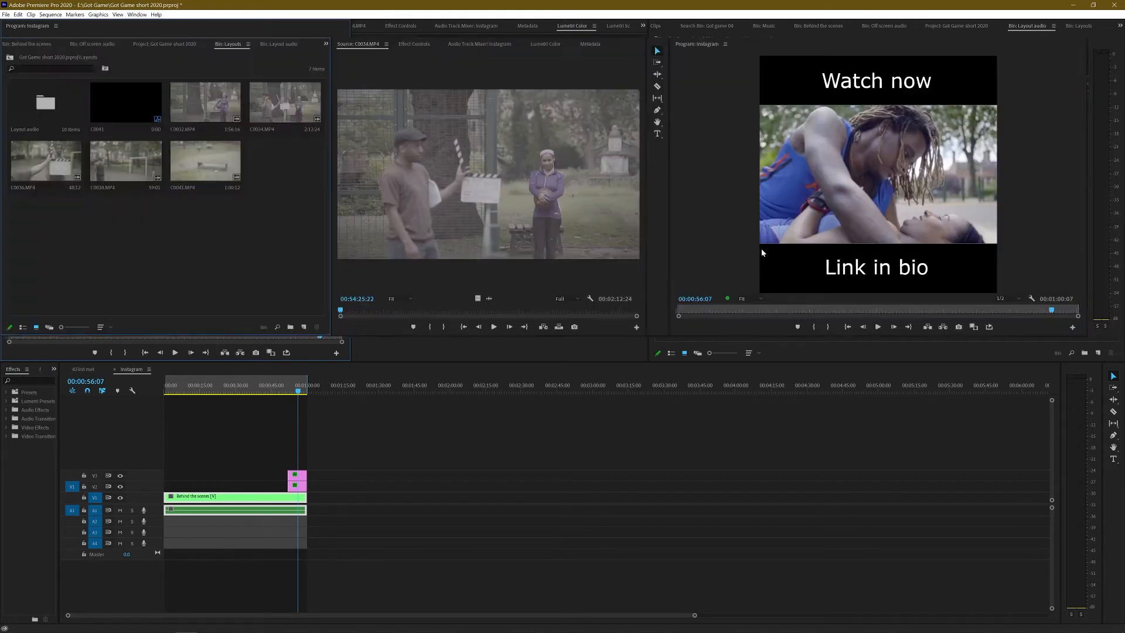
{"action": "left_click", "coordinate": [281, 44]}
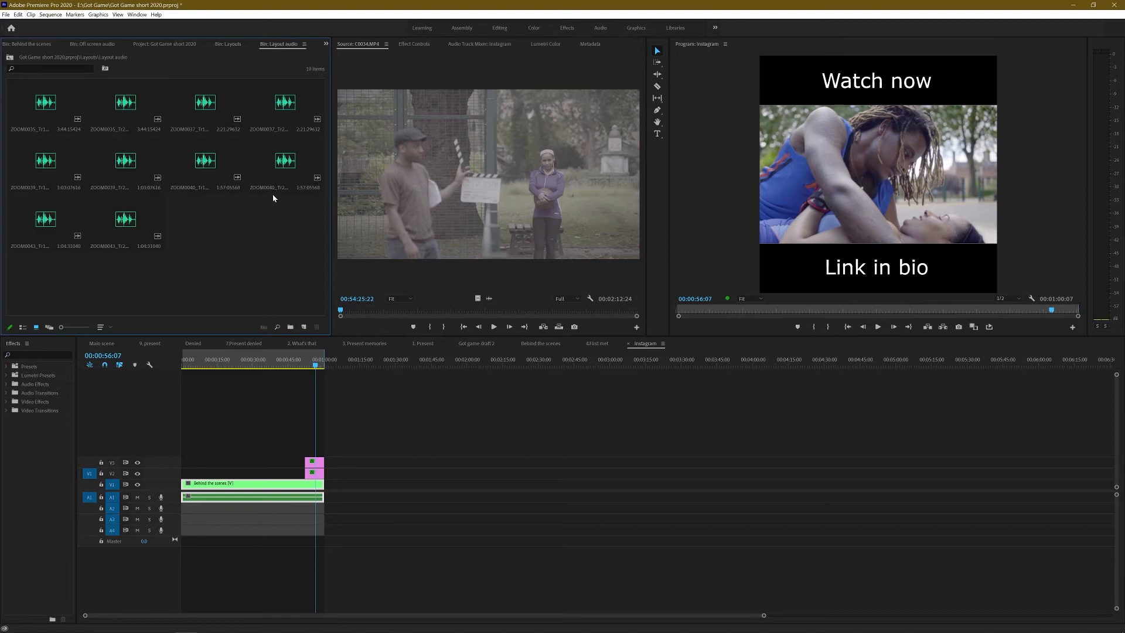
{"action": "left_click", "coordinate": [228, 44]}
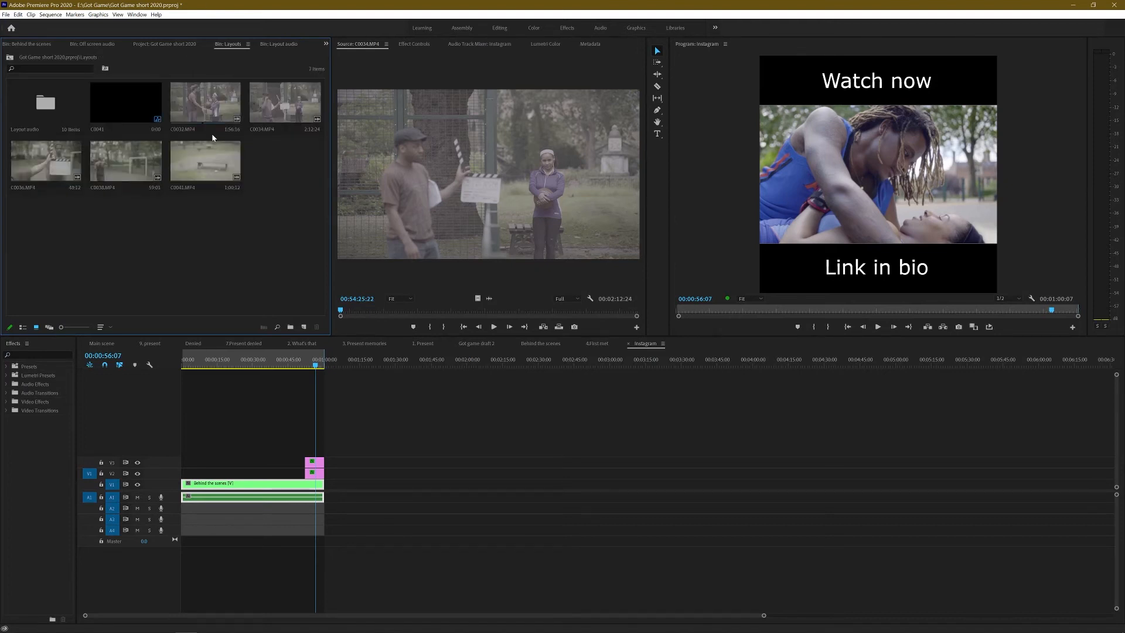
Step: Dock the Layout audio bin below the Layouts bin, and resize the timeline and both bins to give the clips more room
{"action": "left_click_drag", "start_coordinate": [281, 45], "coordinate": [214, 326]}
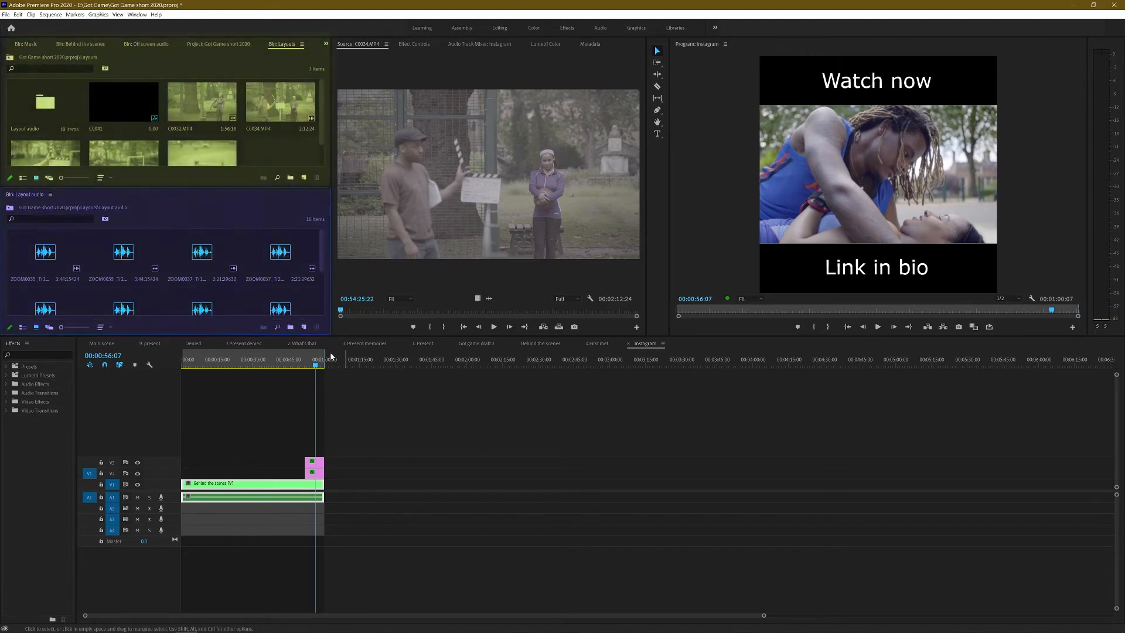
{"action": "left_click_drag", "start_coordinate": [377, 339], "coordinate": [371, 431]}
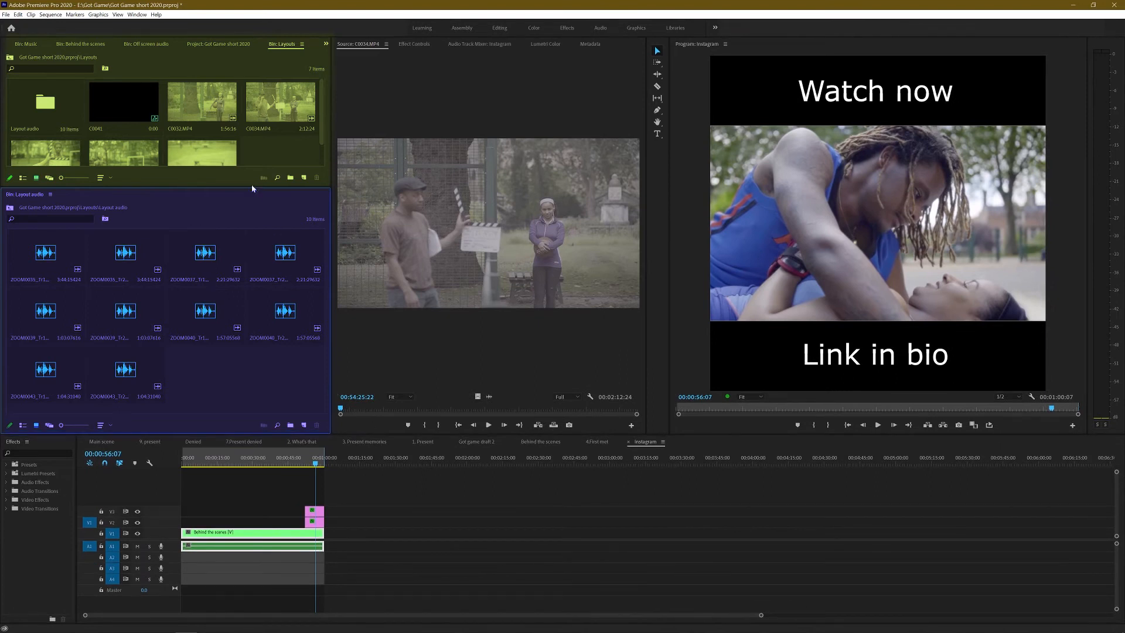
{"action": "left_click_drag", "start_coordinate": [255, 189], "coordinate": [256, 255]}
Step: Build a sequence from the C0041.MP4 clip and synchronise the last two Layout audio recordings with it on tracks A2 and A3
{"action": "left_click", "coordinate": [195, 173]}
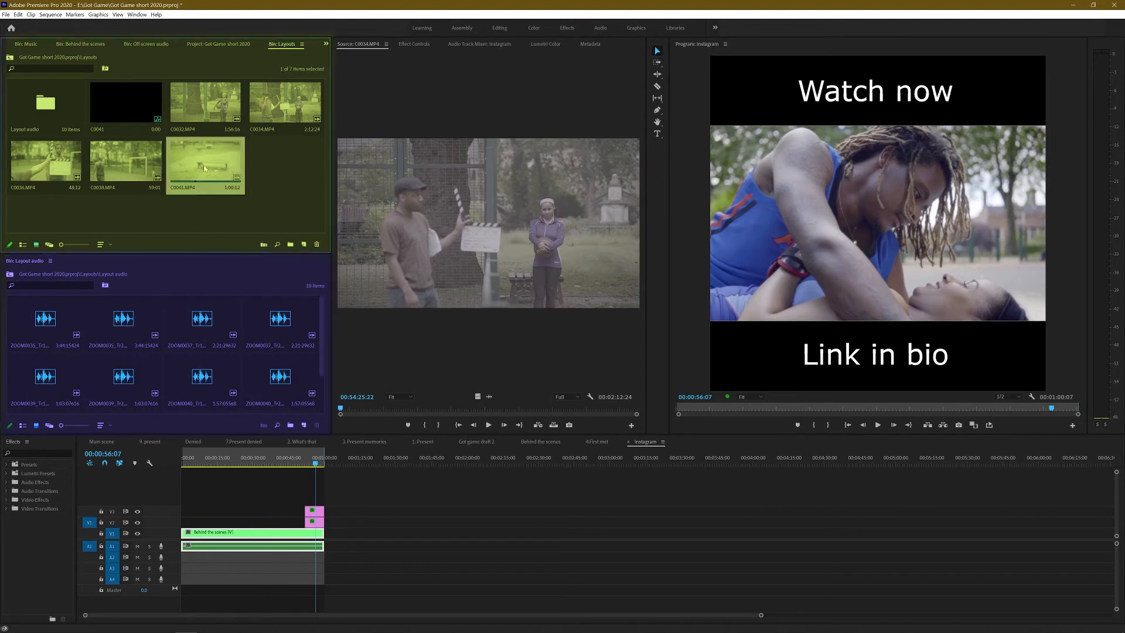
{"action": "left_click_drag", "start_coordinate": [305, 426], "coordinate": [304, 426]}
{"action": "scroll", "coordinate": [353, 502], "scroll_direction": "down", "scroll_amount": 8}
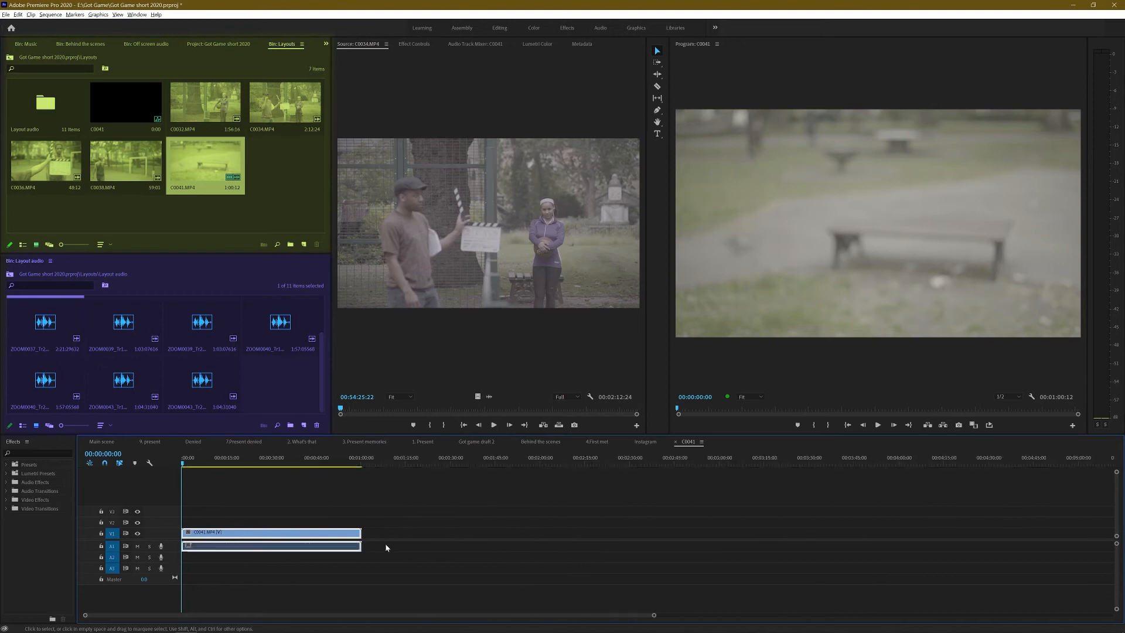
{"action": "left_click_drag", "start_coordinate": [271, 391], "coordinate": [223, 564]}
{"action": "left_click_drag", "start_coordinate": [380, 559], "coordinate": [237, 568]}
{"action": "left_click_drag", "start_coordinate": [284, 511], "coordinate": [277, 575]}
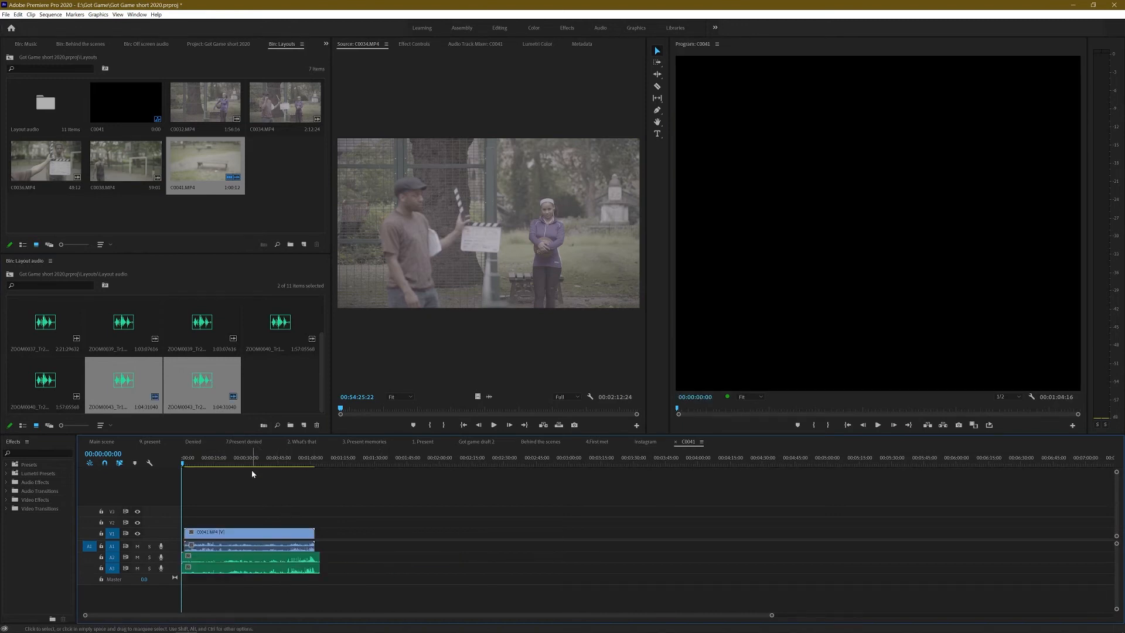
Step: Play a few seconds of the C0041 sequence from 00:00:25:13 to check its picture and sound
{"action": "left_click", "coordinate": [237, 464]}
{"action": "left_click", "coordinate": [281, 533]}
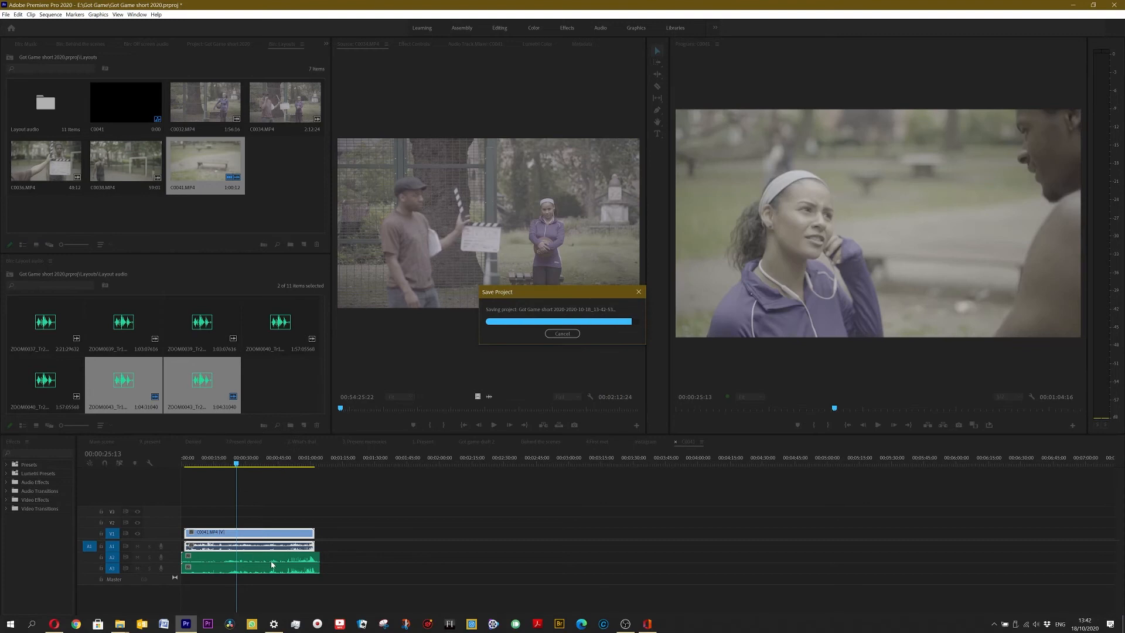
{"action": "key", "text": "space"}
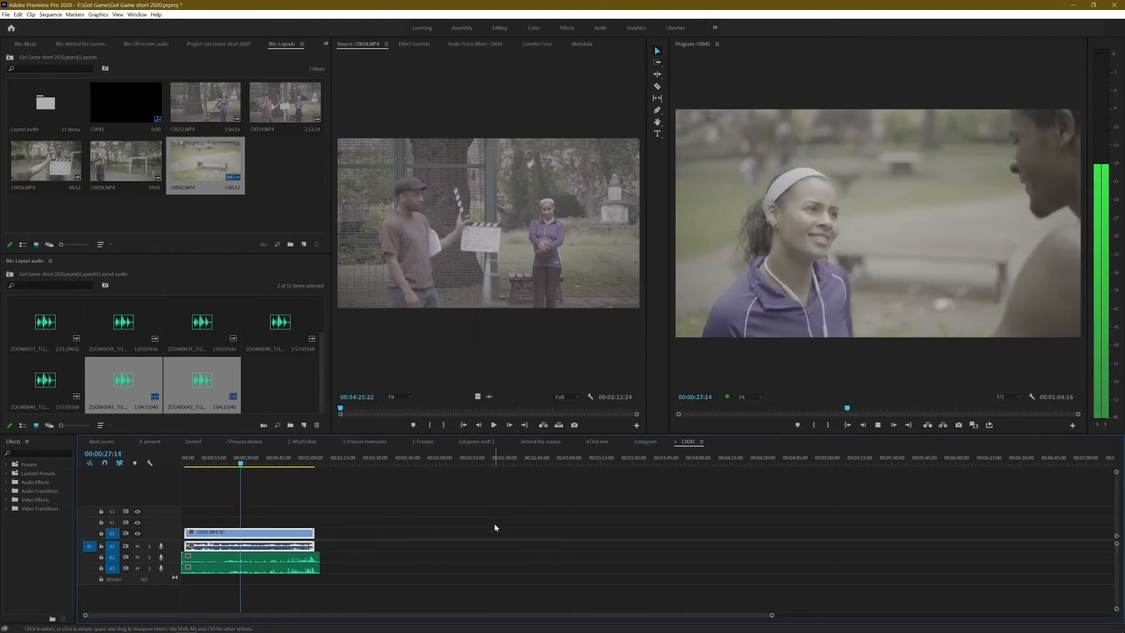
{"action": "key", "text": "space"}
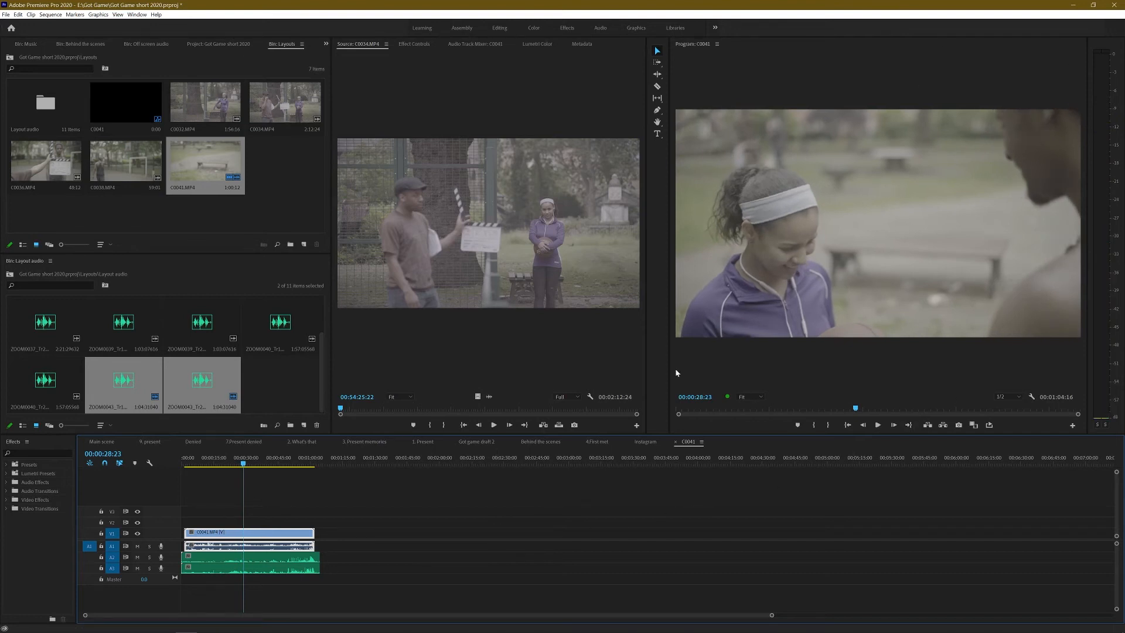
{"action": "left_click", "coordinate": [506, 482]}
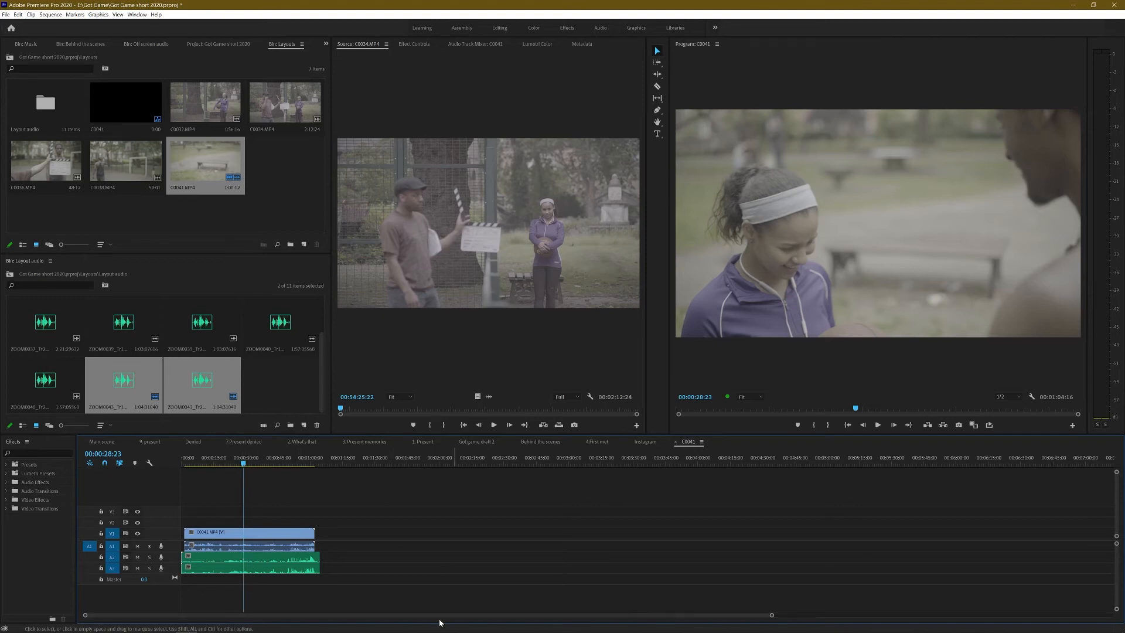
Step: Make the timeline slightly taller, and view the project's root folder and the Layouts bin
{"action": "mouse_move", "coordinate": [422, 436]}
{"action": "left_mouse_down"}
{"action": "mouse_move", "coordinate": [410, 388]}
{"action": "mouse_move", "coordinate": [428, 432]}
{"action": "left_mouse_up"}
{"action": "left_click", "coordinate": [242, 49]}
{"action": "left_click", "coordinate": [243, 46]}
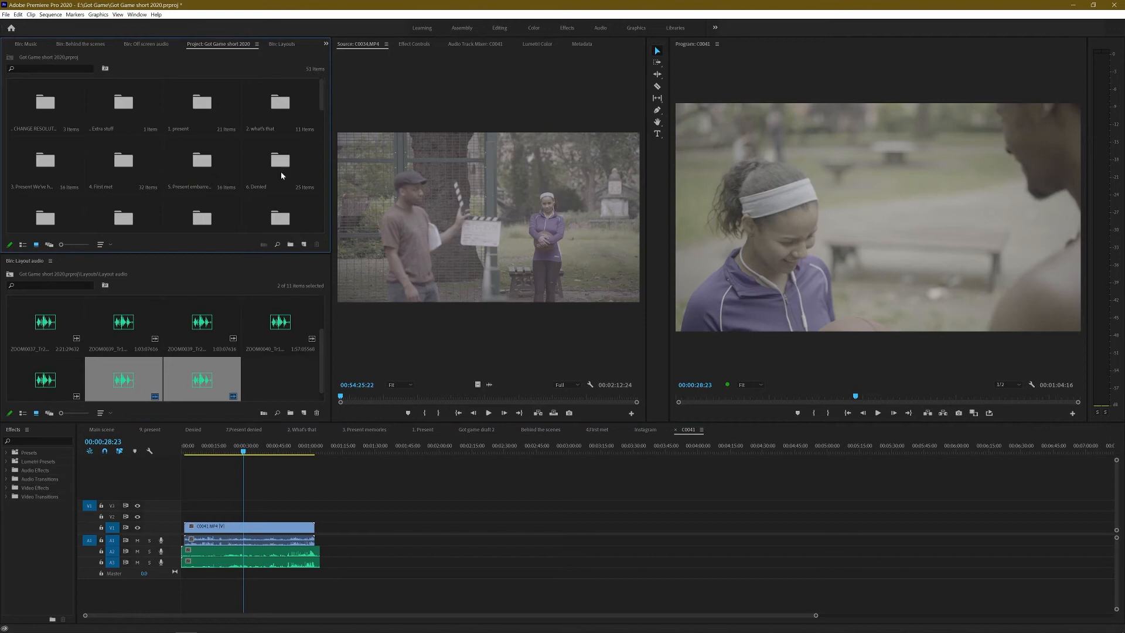
{"action": "left_click", "coordinate": [279, 46]}
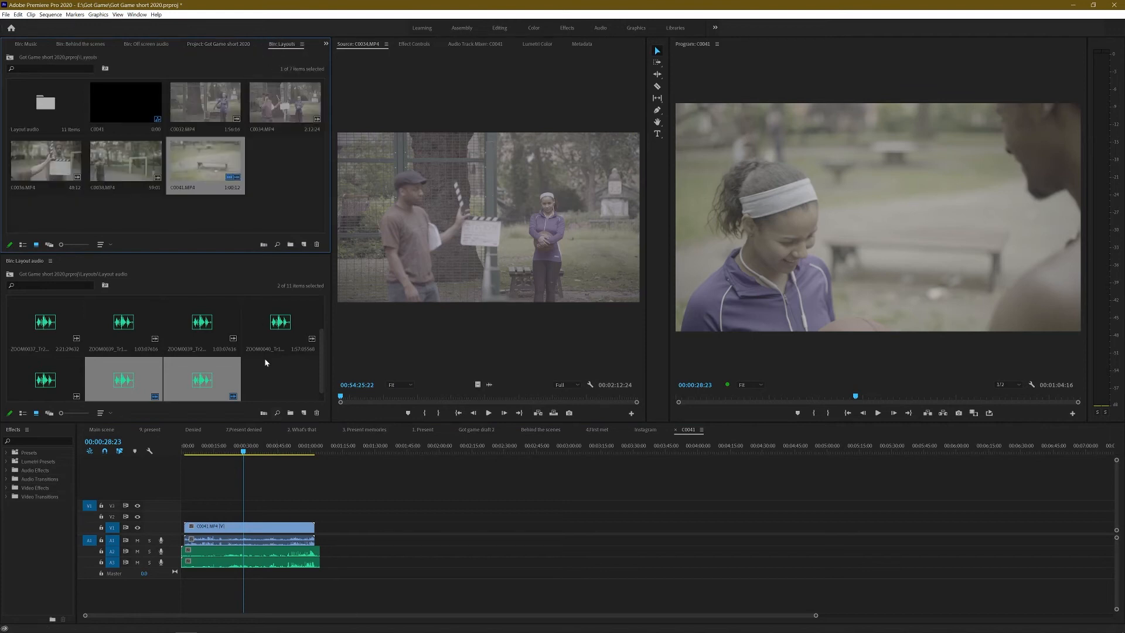
{"action": "left_click", "coordinate": [263, 207]}
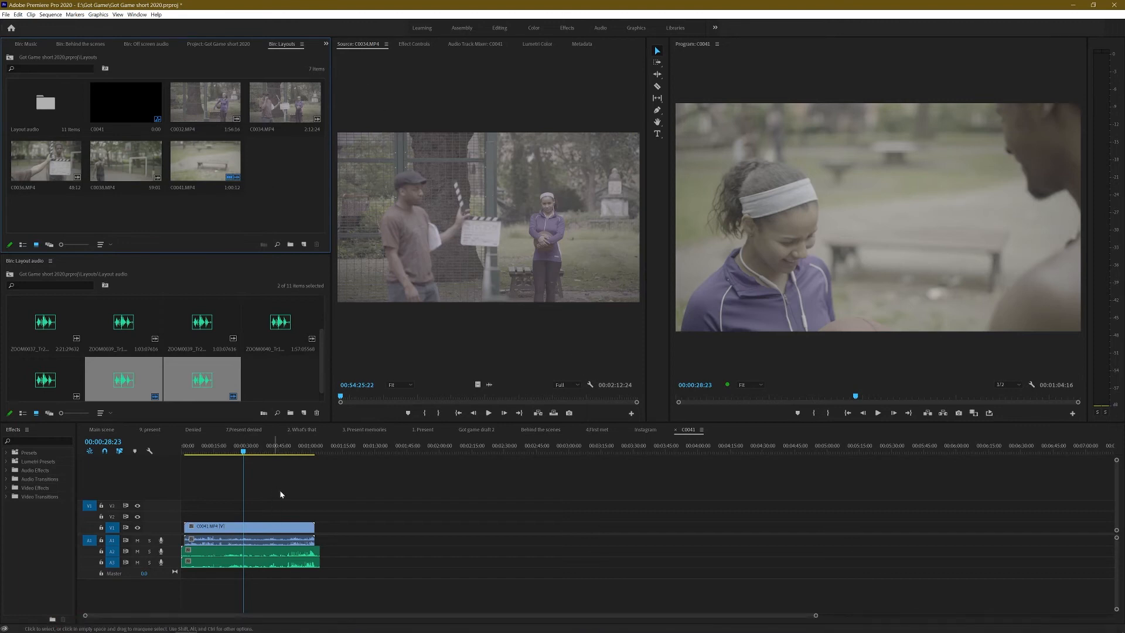
Step: Regroup the Layout audio bin with the Layouts bin, and increase the timeline's height
{"action": "left_click", "coordinate": [26, 262]}
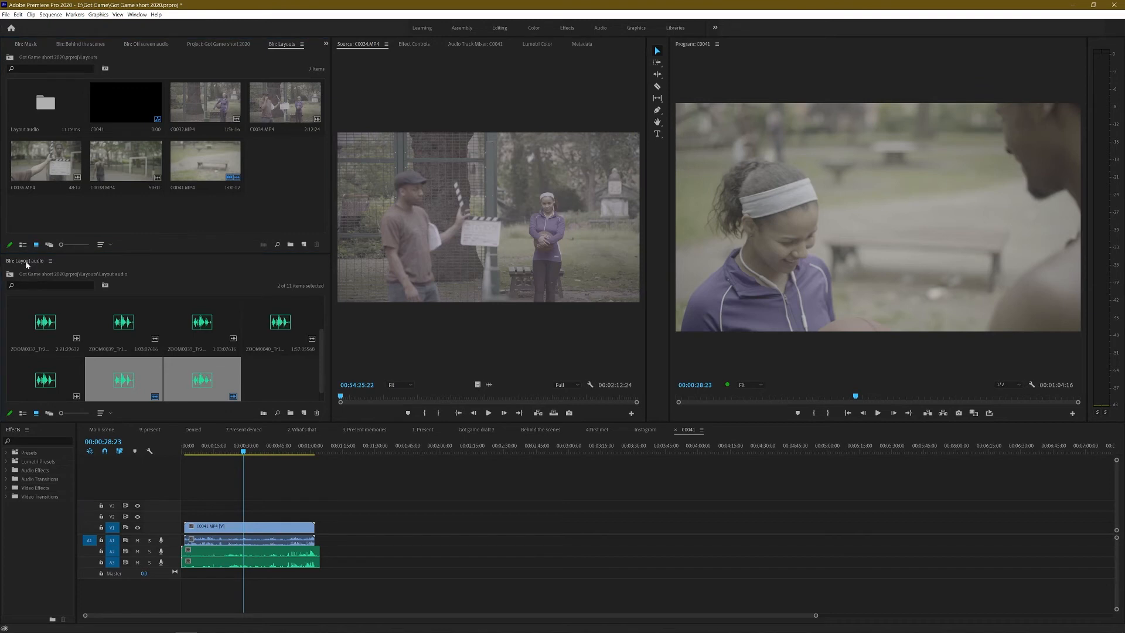
{"action": "left_click_drag", "start_coordinate": [136, 287], "coordinate": [204, 143]}
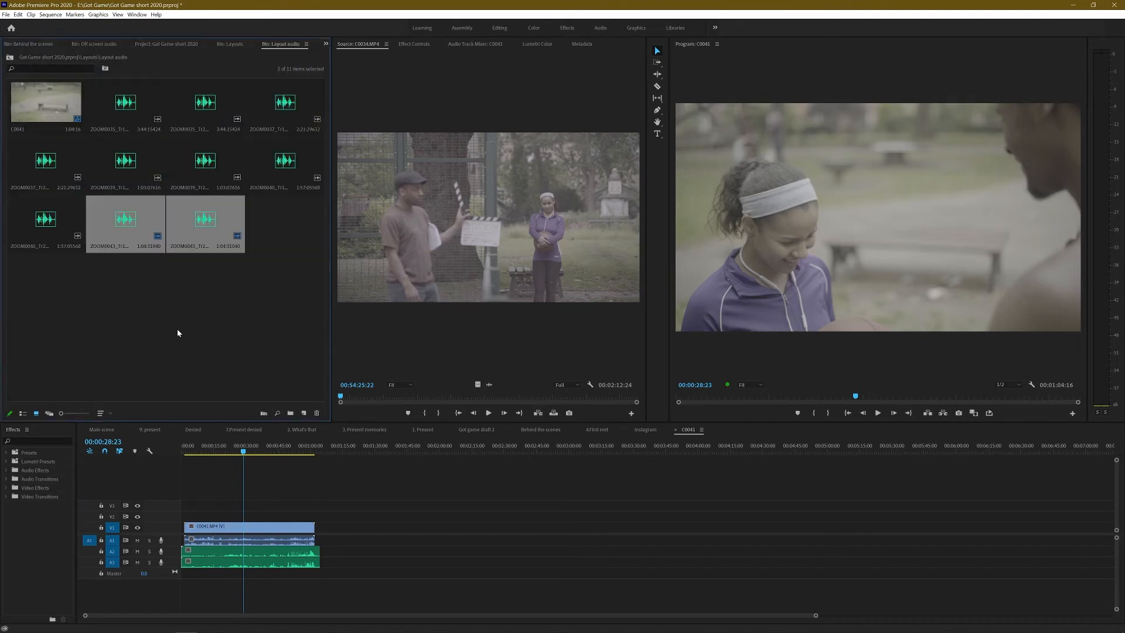
{"action": "left_click_drag", "start_coordinate": [360, 422], "coordinate": [353, 296]}
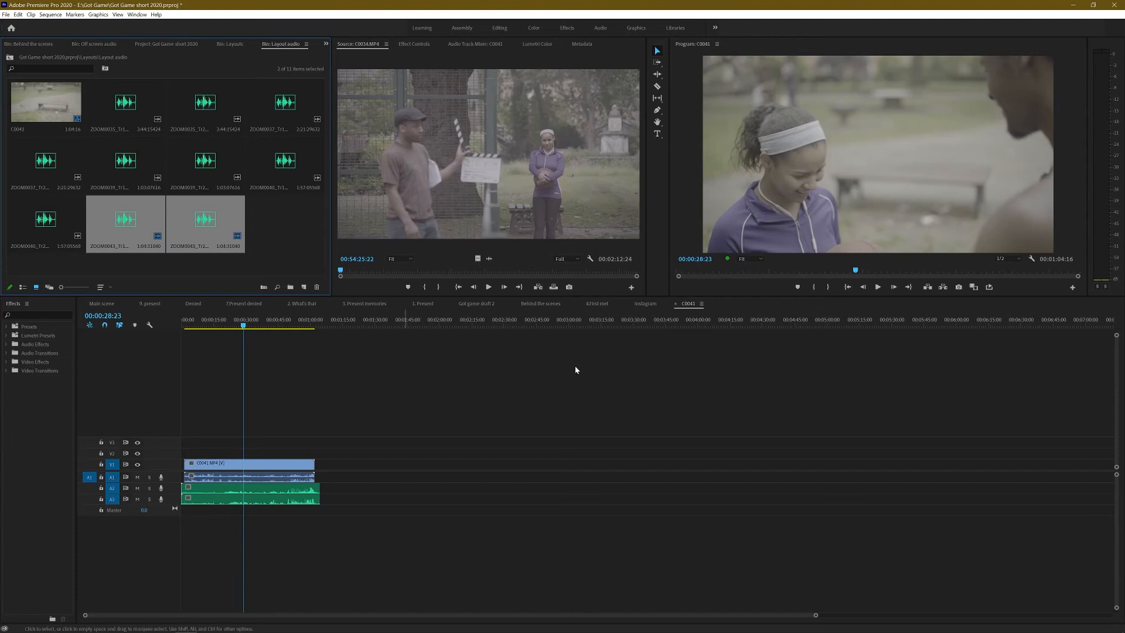
Step: Dock the C0041 sequence as a separate timeline above the others, and show the Behind the scenes sequence below it
{"action": "left_click_drag", "start_coordinate": [696, 305], "coordinate": [628, 319]}
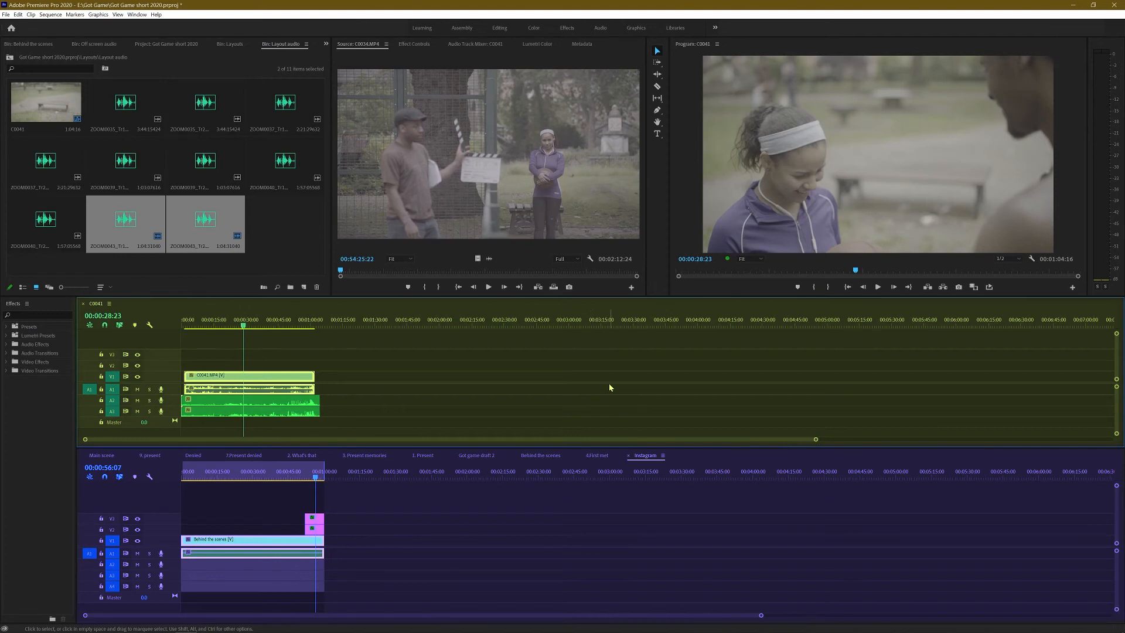
{"action": "left_click_drag", "start_coordinate": [536, 456], "coordinate": [598, 465]}
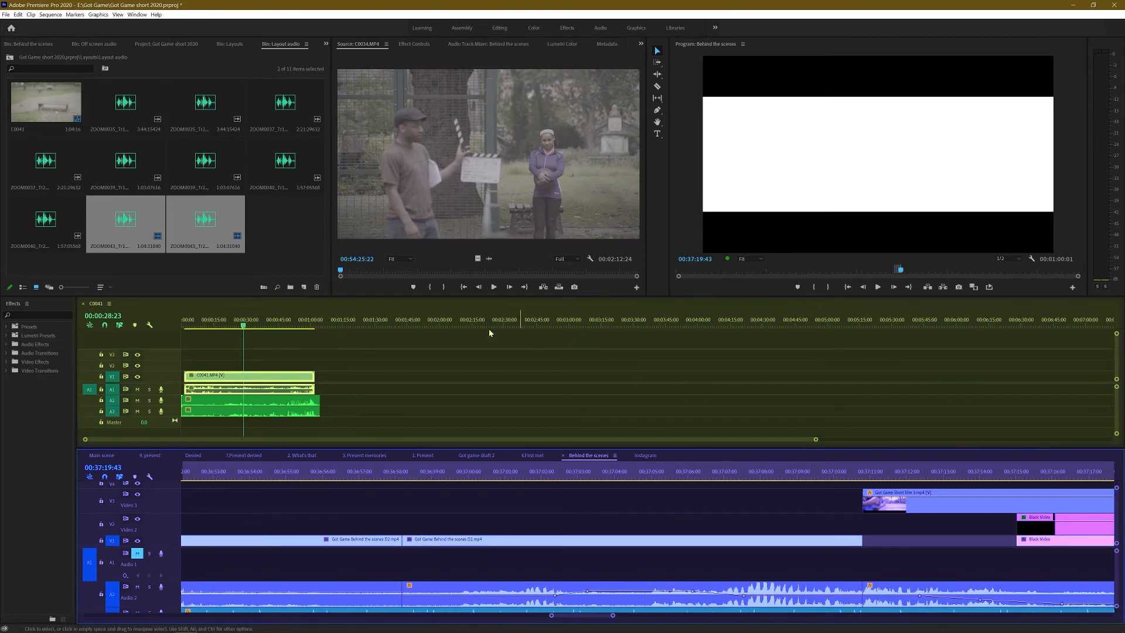
Step: Examine the Behind the scenes sequence through to its last clips
{"action": "scroll", "coordinate": [746, 551], "scroll_direction": "down", "scroll_amount": 6}
{"action": "scroll", "coordinate": [745, 552], "scroll_direction": "down", "scroll_amount": 4}
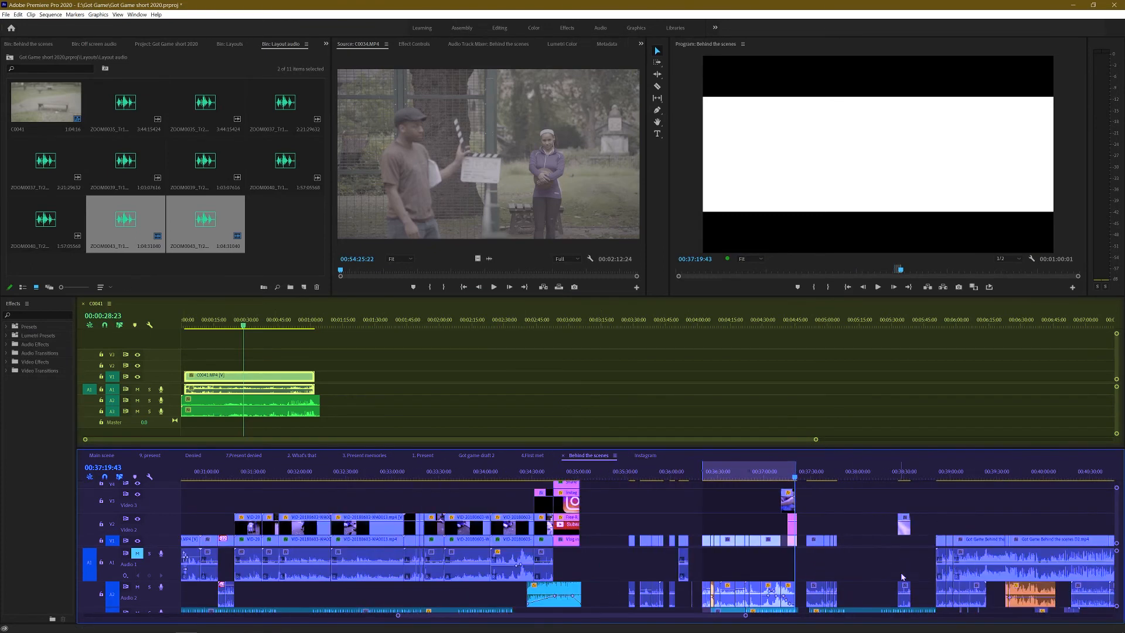
{"action": "scroll", "coordinate": [902, 577], "scroll_direction": "down", "scroll_amount": 10}
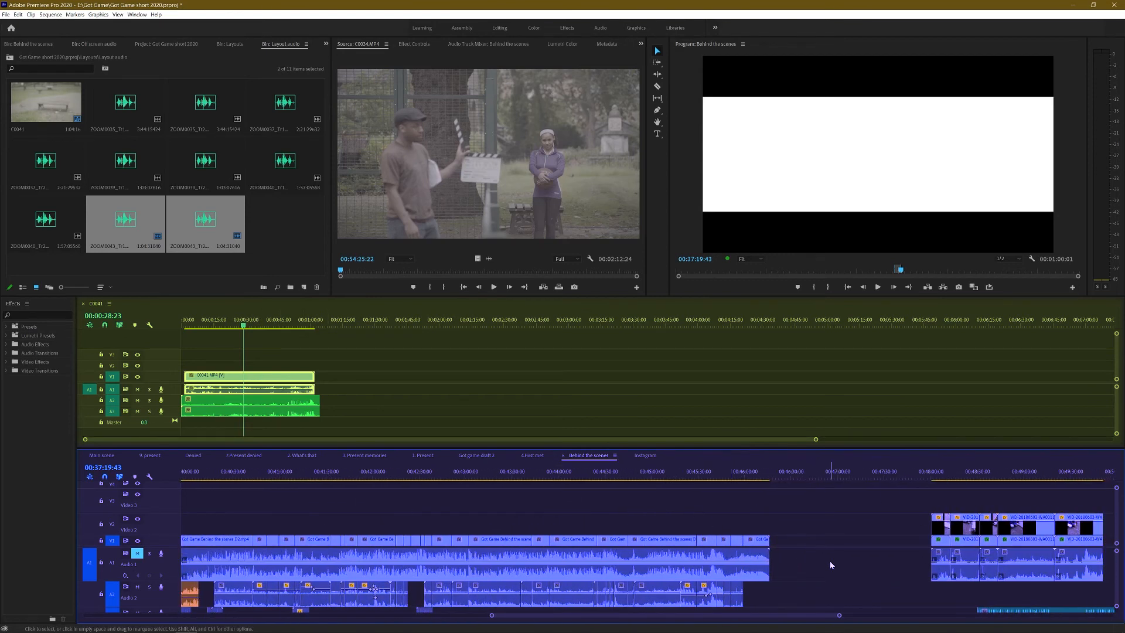
{"action": "scroll", "coordinate": [831, 561], "scroll_direction": "down", "scroll_amount": 3}
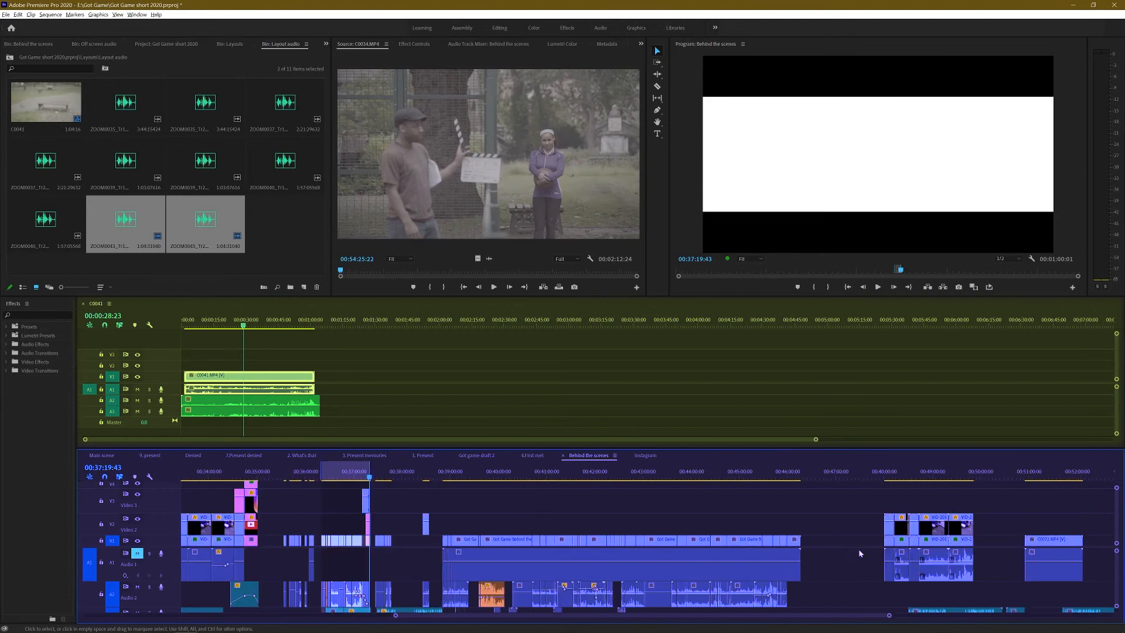
{"action": "scroll", "coordinate": [791, 621], "scroll_direction": "down", "scroll_amount": 13}
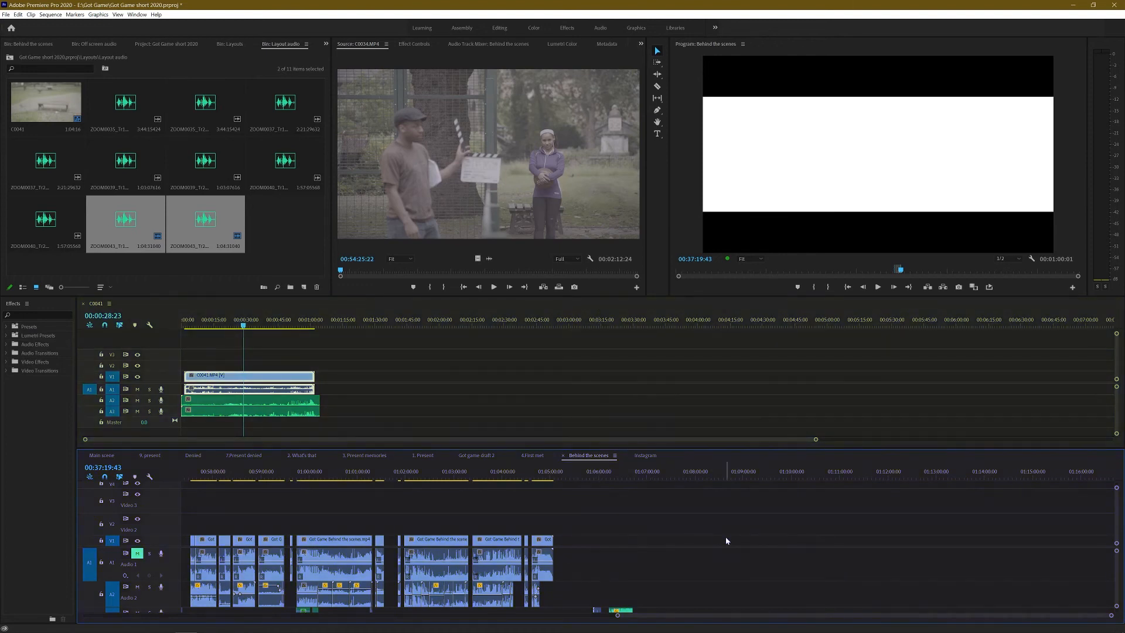
{"action": "left_click", "coordinate": [382, 400]}
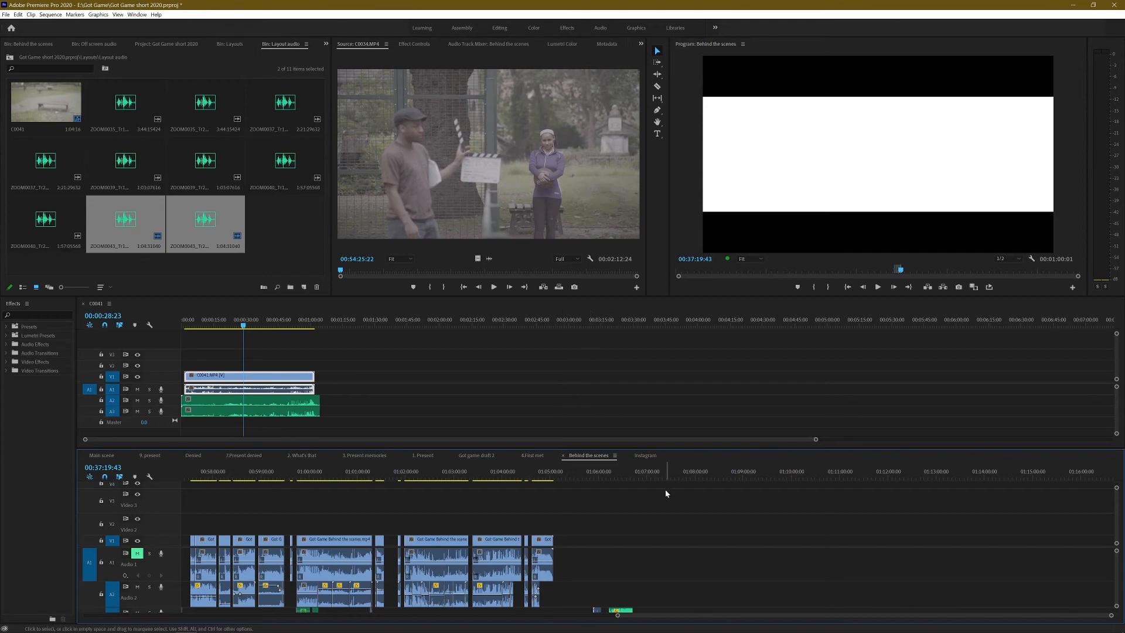
Step: Show the Instagram sequence below C0041, and place the playheads at 00:00:41:01 in C0041 and 00:00:34:08 in Instagram
{"action": "left_click", "coordinate": [643, 456]}
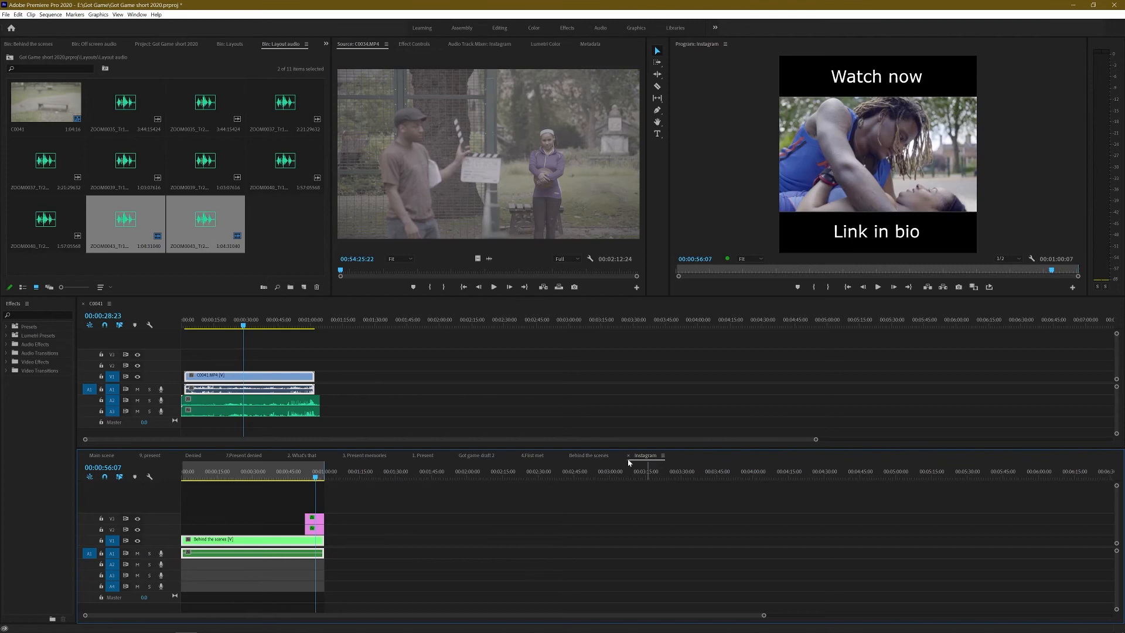
{"action": "left_click", "coordinate": [349, 356]}
{"action": "left_click", "coordinate": [269, 323]}
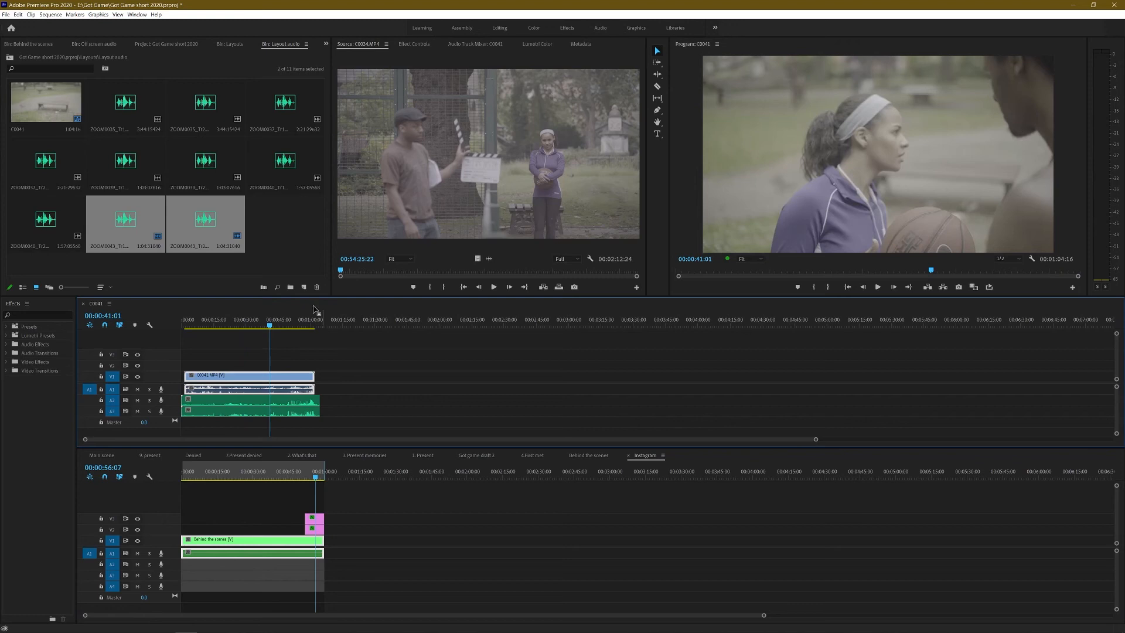
{"action": "left_click", "coordinate": [265, 475]}
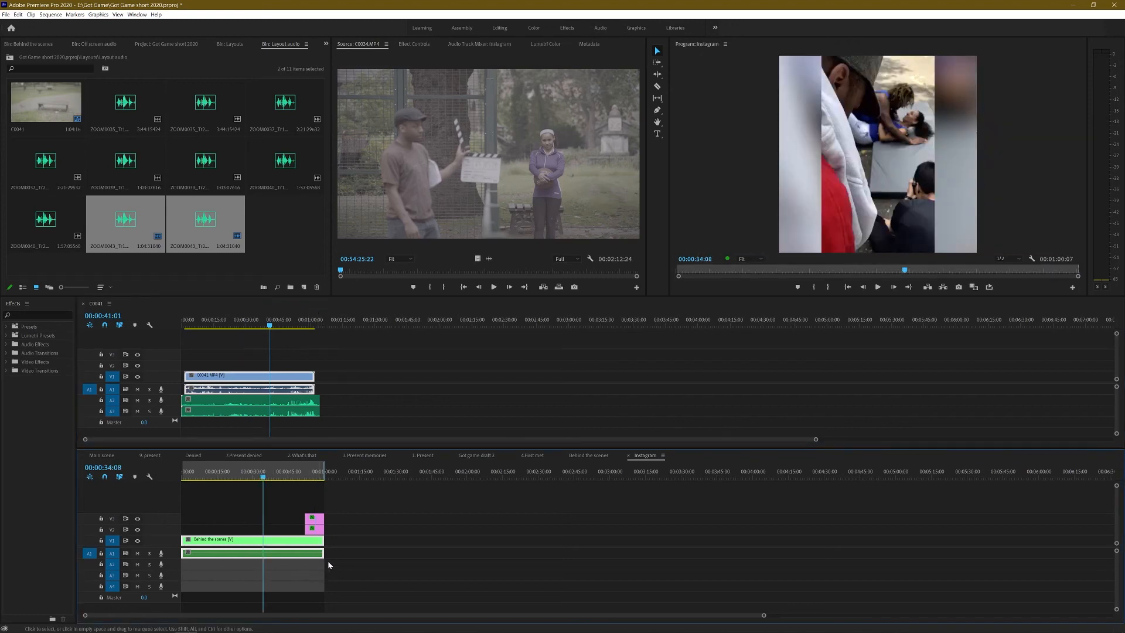
Step: Regroup the C0041 sequence with the other sequences in a single timeline
{"action": "left_click", "coordinate": [413, 337]}
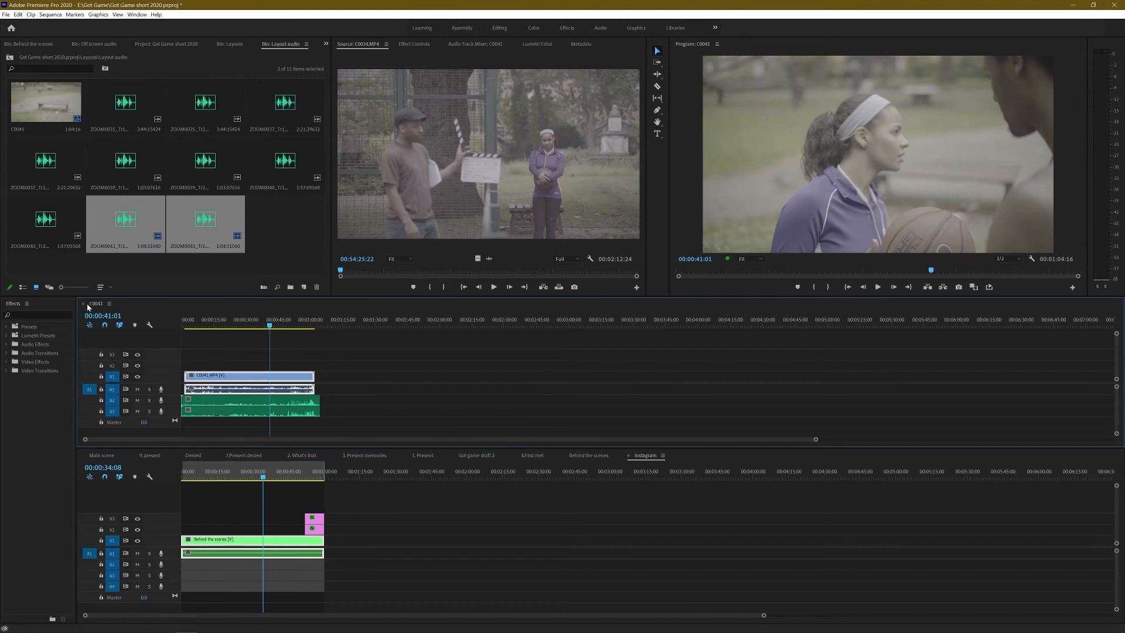
{"action": "left_click_drag", "start_coordinate": [110, 309], "coordinate": [586, 527]}
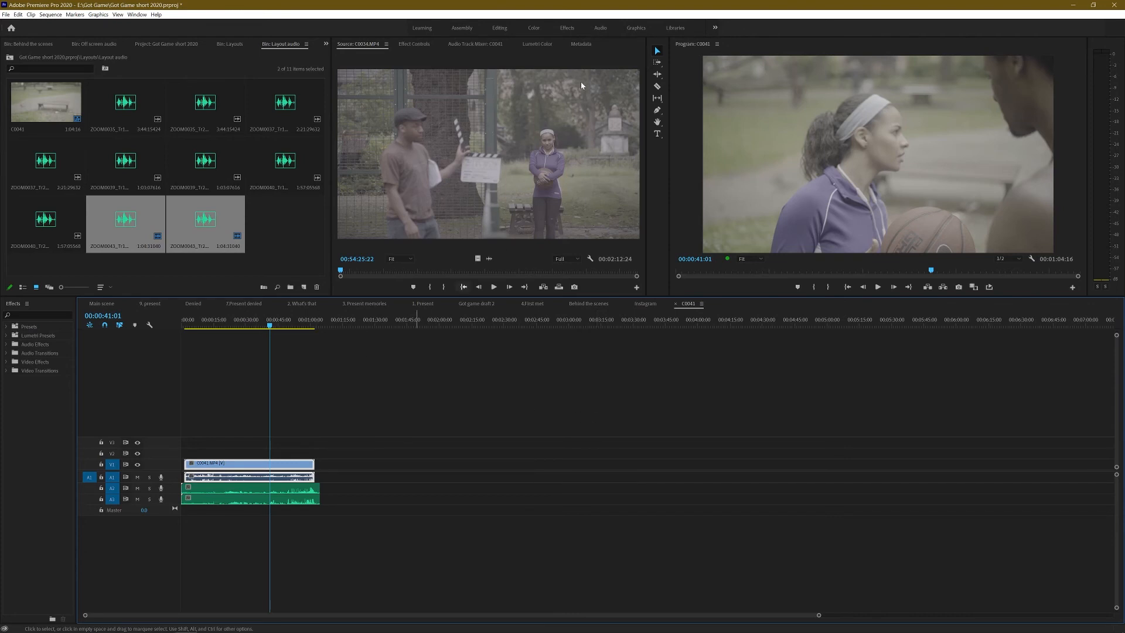
Step: Try Lumetri Color tone adjustments on C0041.MP4 with highlights about 11, shadows about -44, whites 10 and blacks about -22, and reset them
{"action": "left_click", "coordinate": [537, 44]}
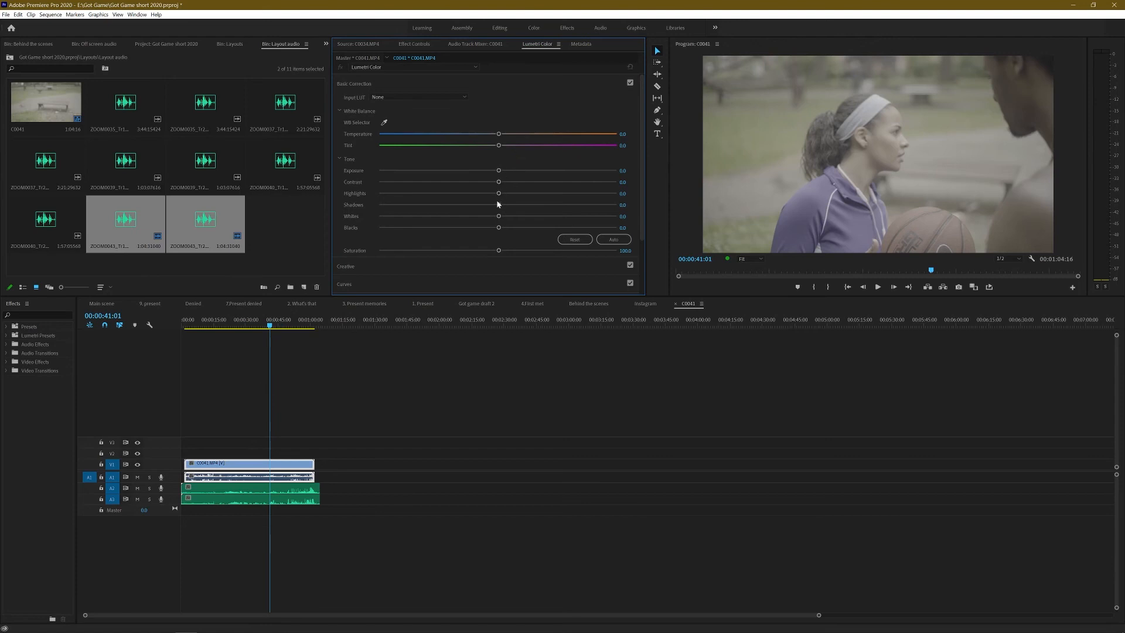
{"action": "mouse_move", "coordinate": [500, 207]}
{"action": "left_mouse_down"}
{"action": "mouse_move", "coordinate": [472, 210]}
{"action": "mouse_move", "coordinate": [480, 228]}
{"action": "mouse_move", "coordinate": [510, 194]}
{"action": "mouse_move", "coordinate": [509, 223]}
{"action": "left_mouse_up"}
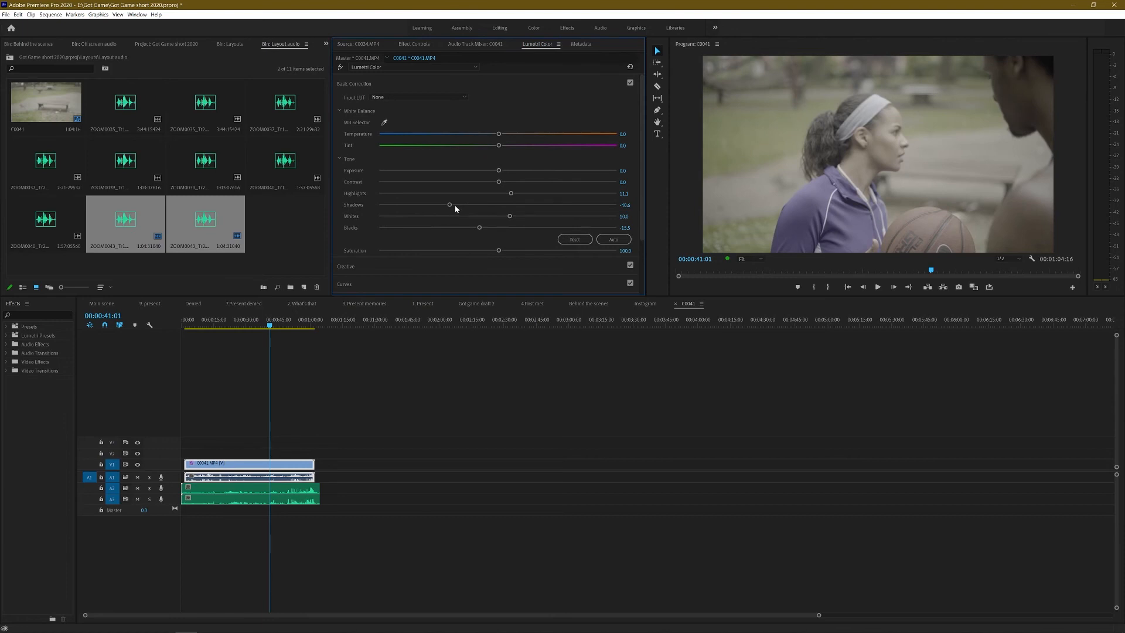
{"action": "left_click_drag", "start_coordinate": [450, 205], "coordinate": [445, 205]}
{"action": "left_click_drag", "start_coordinate": [479, 228], "coordinate": [471, 227]}
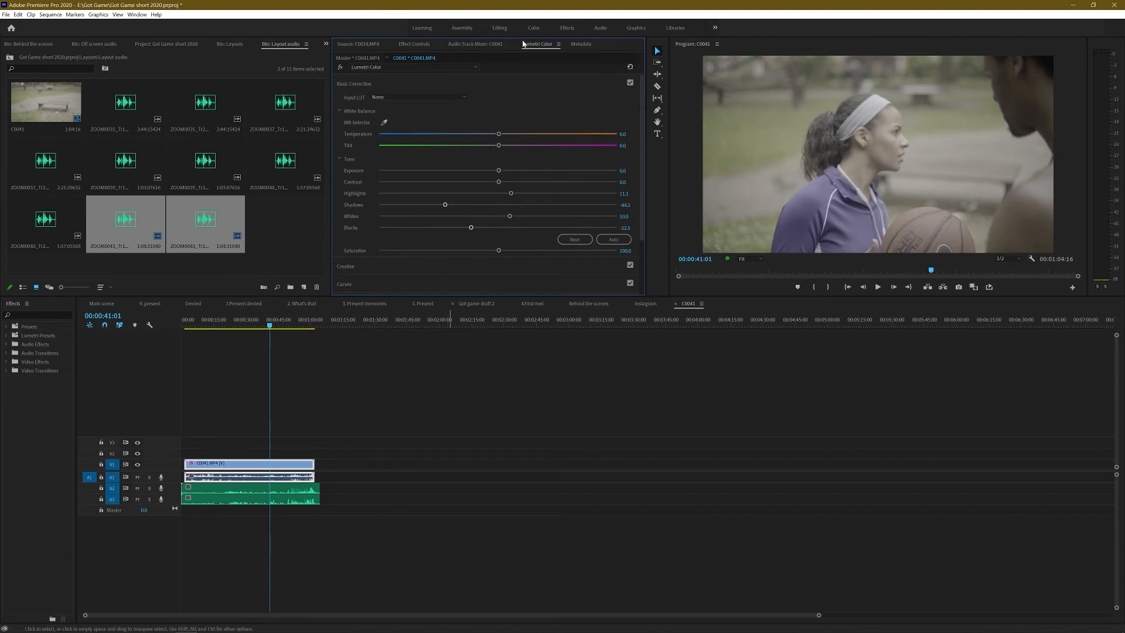
{"action": "left_click", "coordinate": [577, 240]}
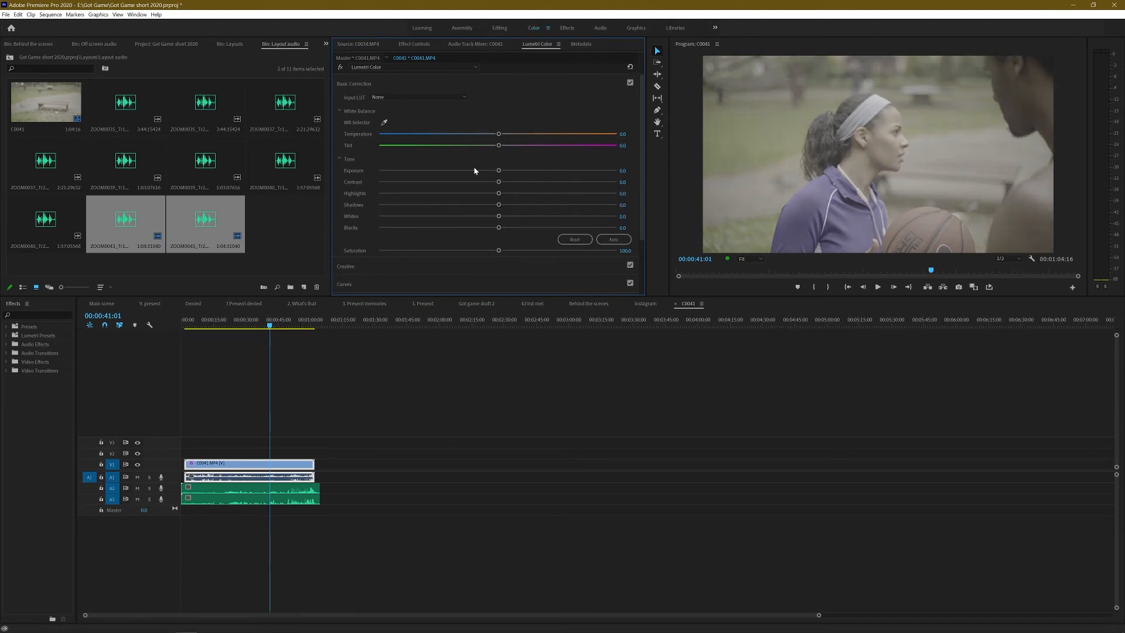
Step: Reset the Color workspace to its saved layout, with Lumetri Scopes beside the Program monitor
{"action": "key", "text": "alt+shift+0"}
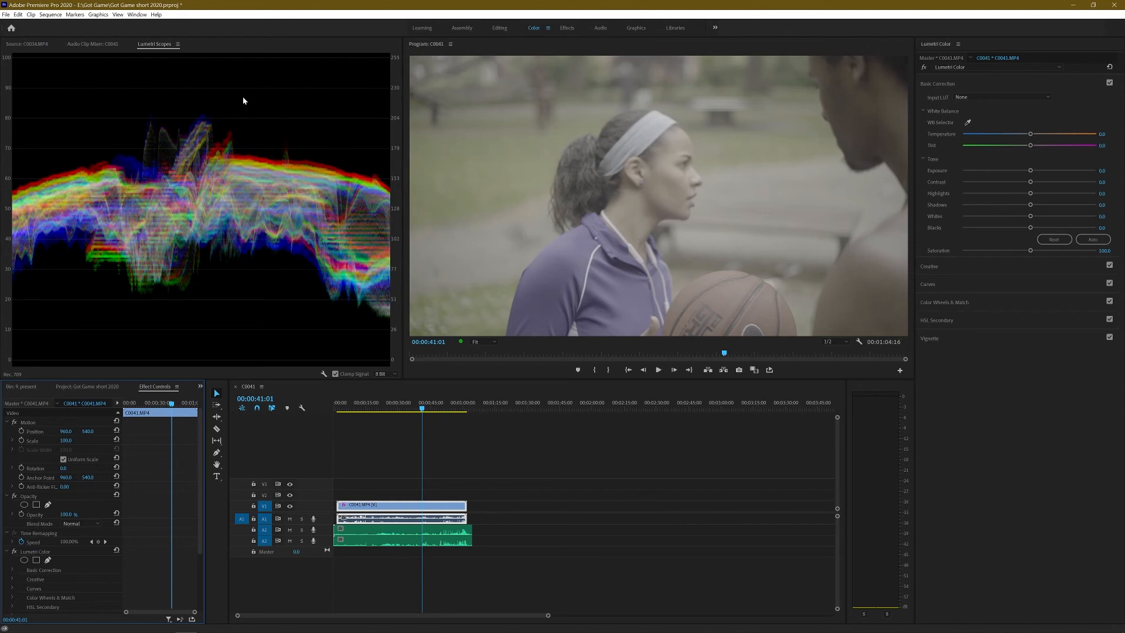
{"action": "left_click", "coordinate": [178, 44]}
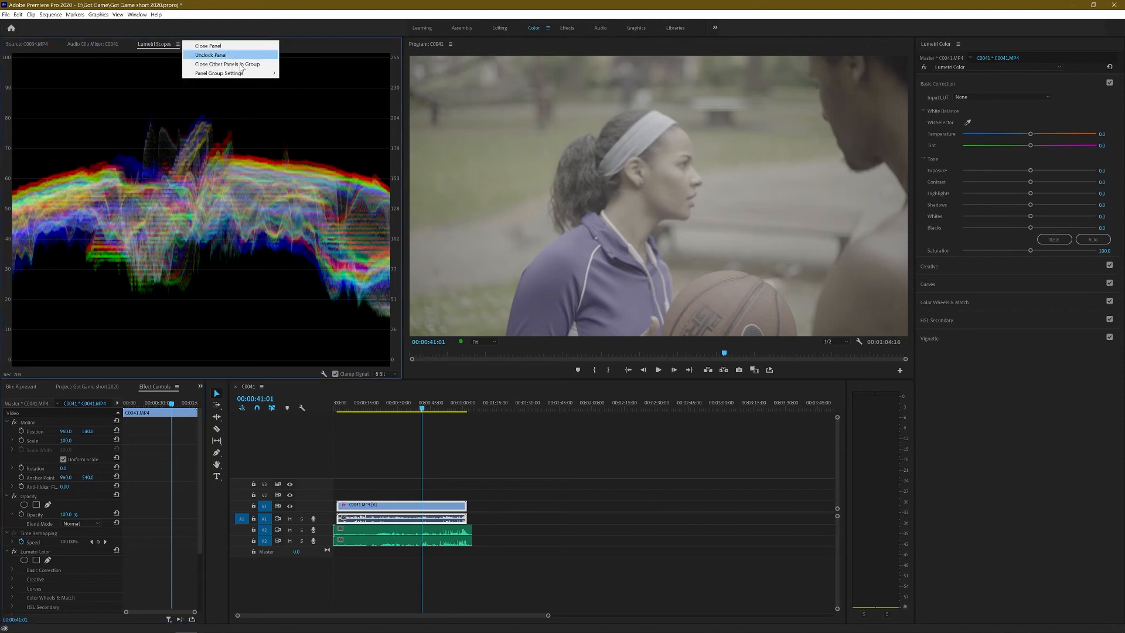
{"action": "left_click", "coordinate": [295, 98]}
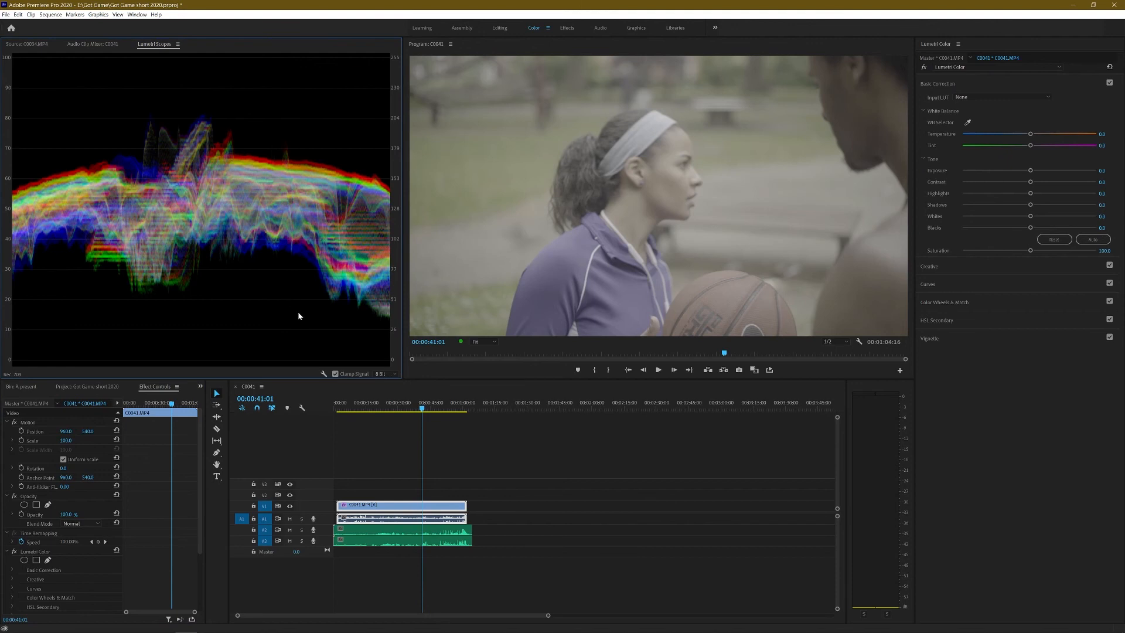
Step: Set the Lumetri Color shadows of C0041.MP4 to about -65 and its highlights to 100
{"action": "left_click", "coordinate": [1024, 210]}
{"action": "left_click_drag", "start_coordinate": [1028, 206], "coordinate": [987, 222]}
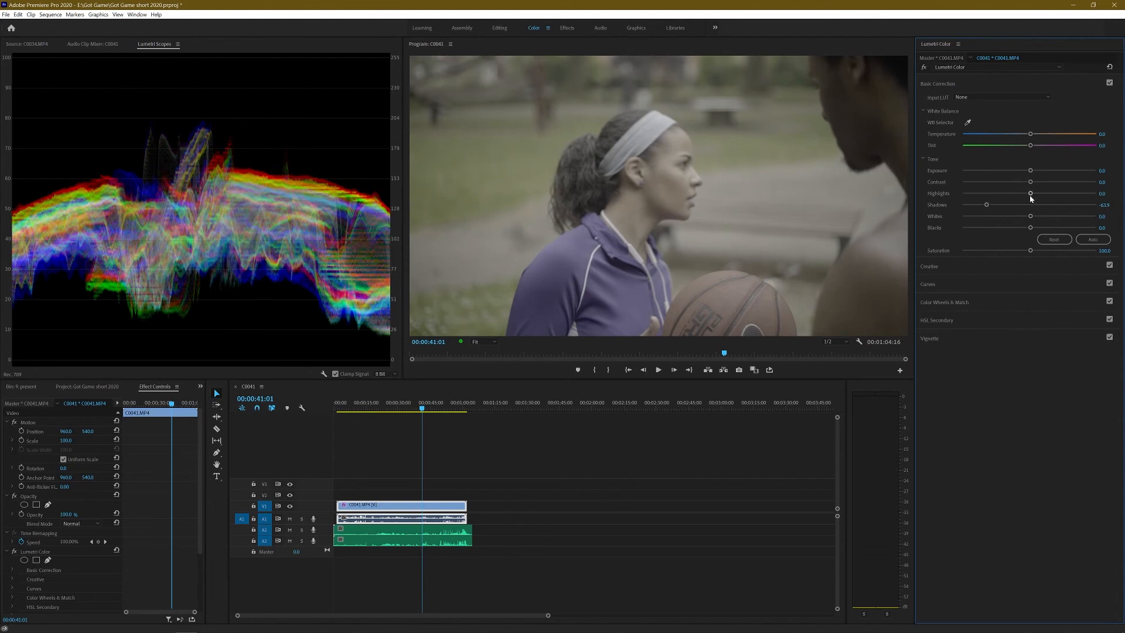
{"action": "left_click_drag", "start_coordinate": [1030, 194], "coordinate": [1110, 180]}
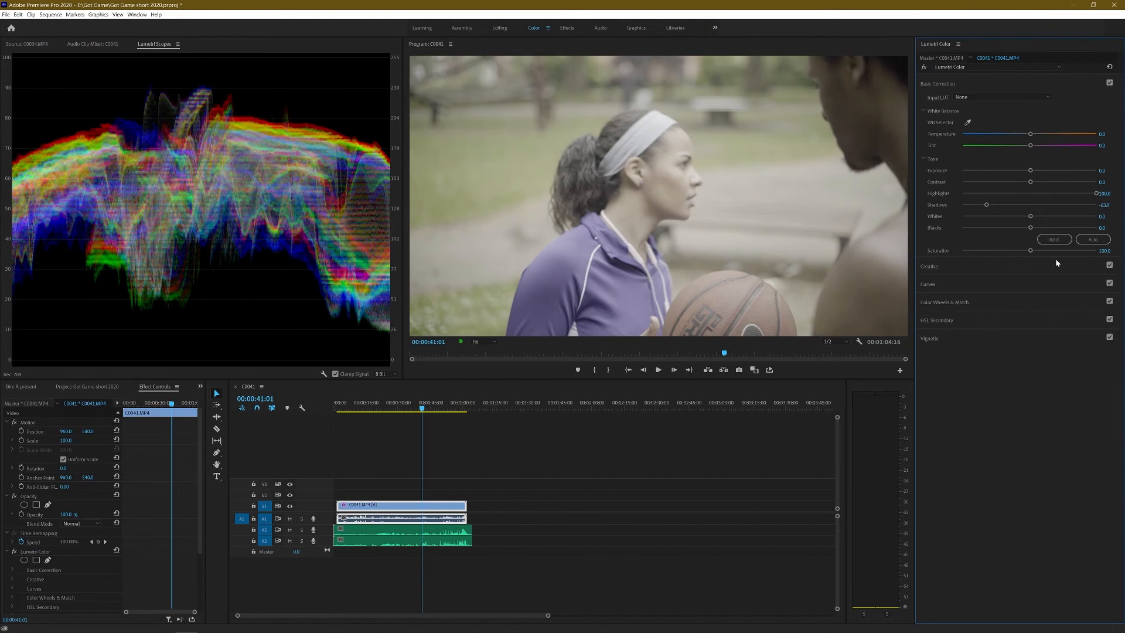
Step: Add the Vectorscope HLS next to the waveform in Lumetri Scopes
{"action": "right_click", "coordinate": [272, 161]}
{"action": "left_click", "coordinate": [297, 168]}
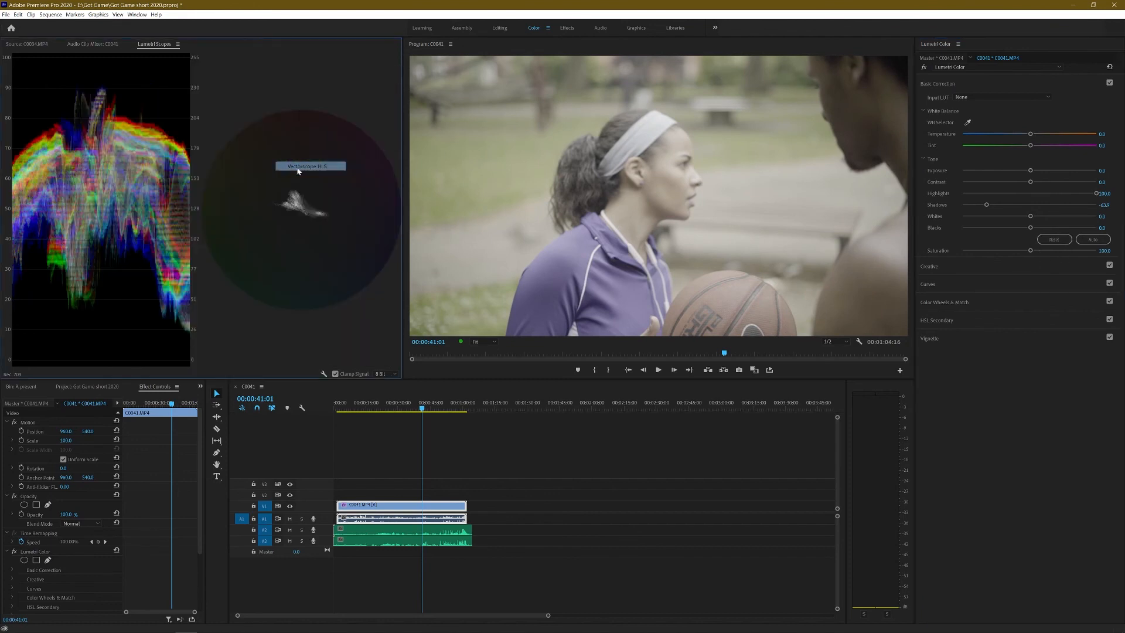